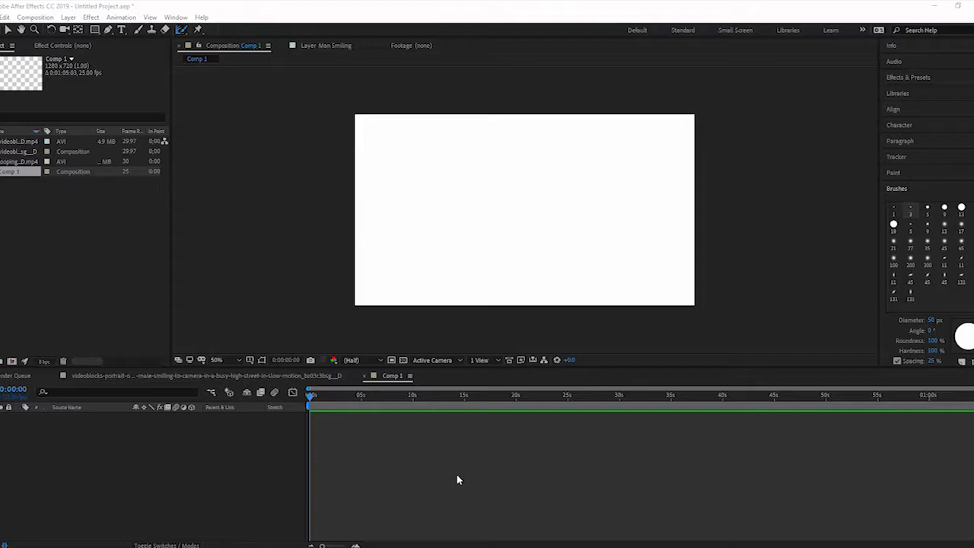
- Show the Roto Brush and Refine Edge tool choices in the toolbar
{"action": "left_click", "coordinate": [181, 35]}
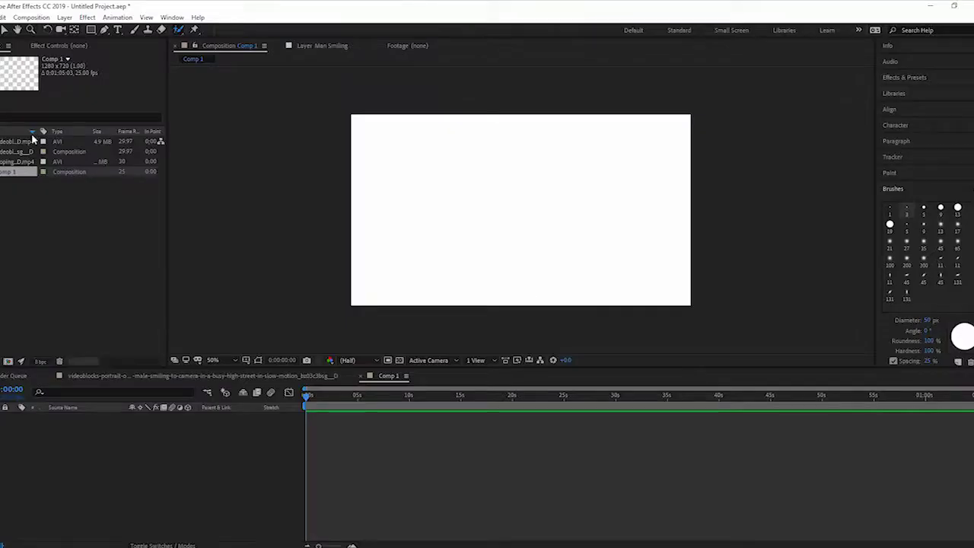
- Add the videoblocks street-portrait footage to Comp 1 as a layer and select it
{"action": "left_click", "coordinate": [36, 143]}
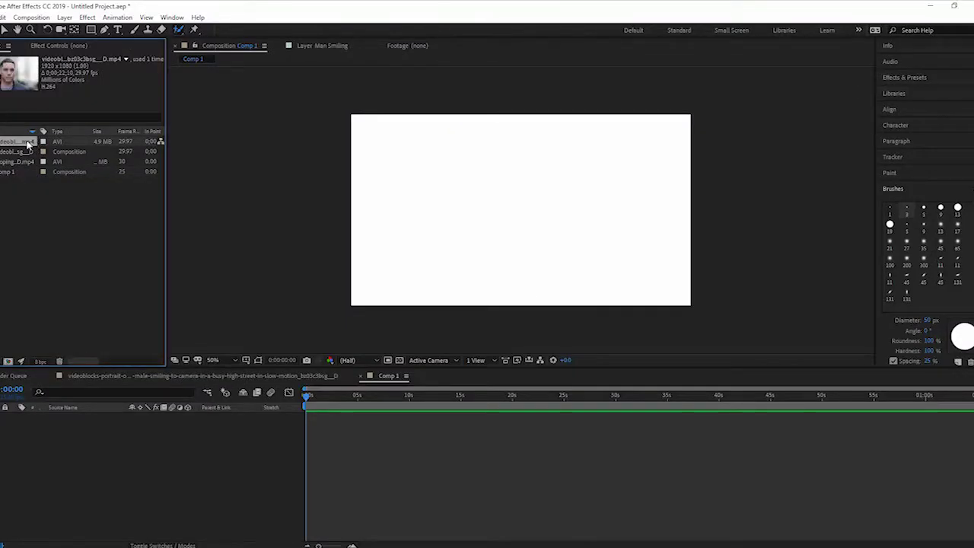
{"action": "left_click_drag", "start_coordinate": [28, 144], "coordinate": [97, 447]}
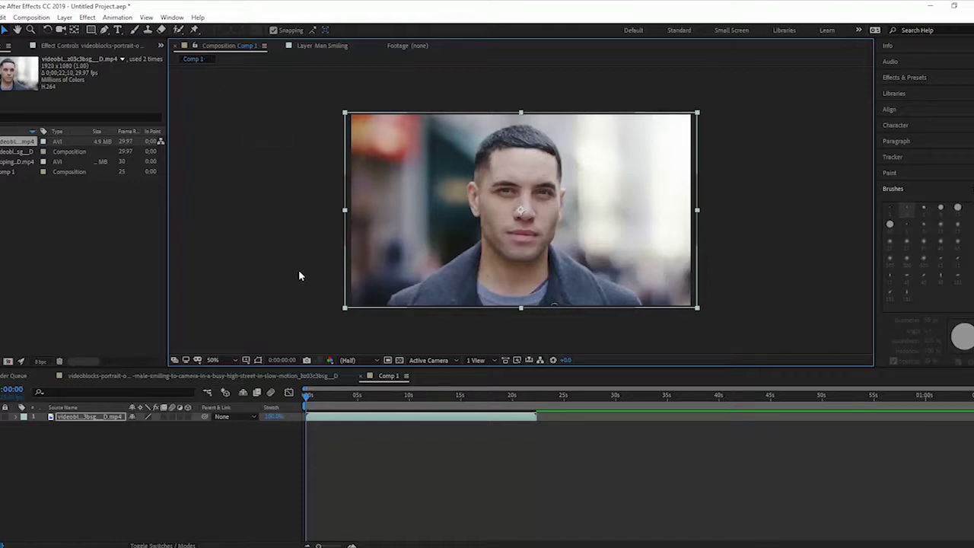
{"action": "left_click", "coordinate": [405, 419]}
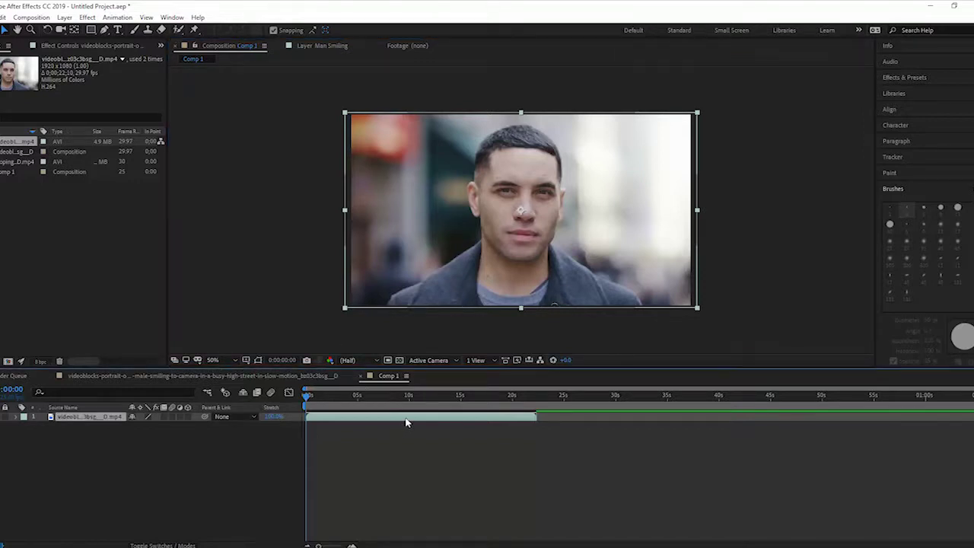
- In the Layer panel, paint Roto Brush strokes over the man's hair and his right ear, using a 135 px brush
{"action": "double_click", "coordinate": [405, 419]}
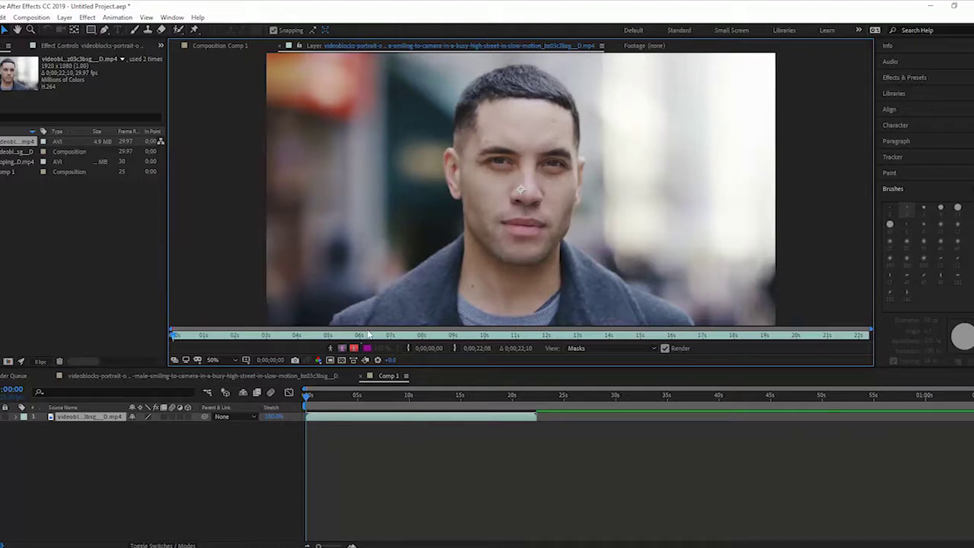
{"action": "left_click", "coordinate": [177, 29]}
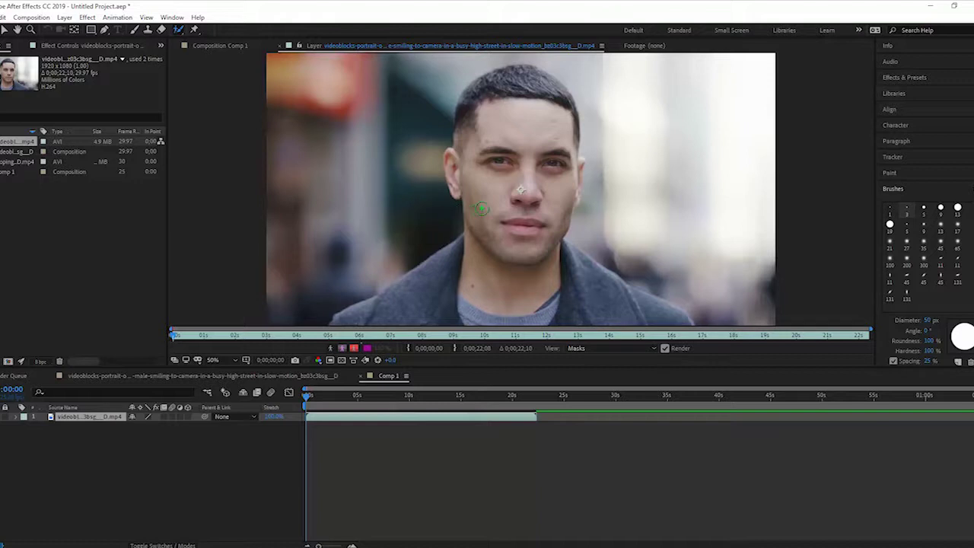
{"action": "left_click", "coordinate": [486, 202]}
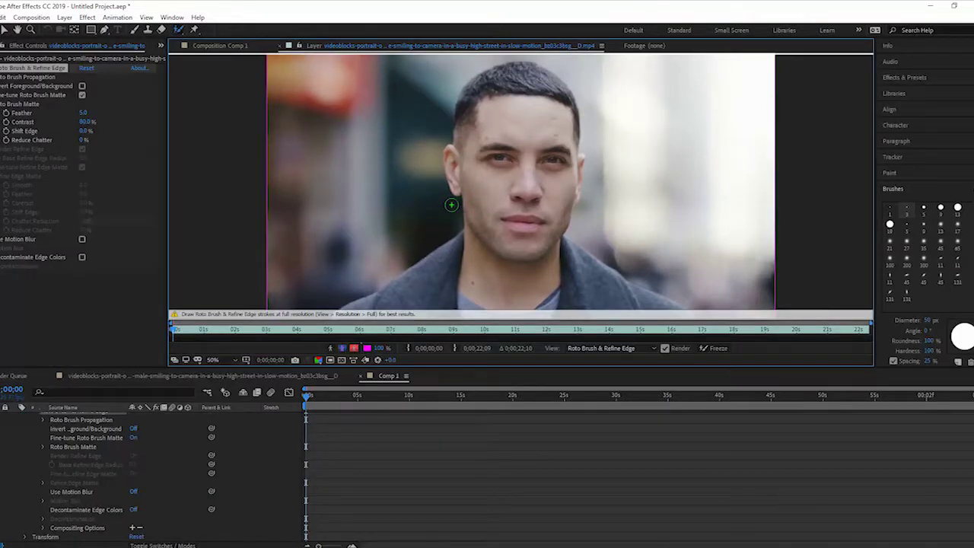
{"action": "mouse_move", "coordinate": [485, 124]}
{"action": "left_mouse_down"}
{"action": "mouse_move", "coordinate": [495, 87]}
{"action": "mouse_move", "coordinate": [532, 88]}
{"action": "mouse_move", "coordinate": [529, 97]}
{"action": "mouse_move", "coordinate": [528, 69]}
{"action": "mouse_move", "coordinate": [561, 94]}
{"action": "left_mouse_up"}
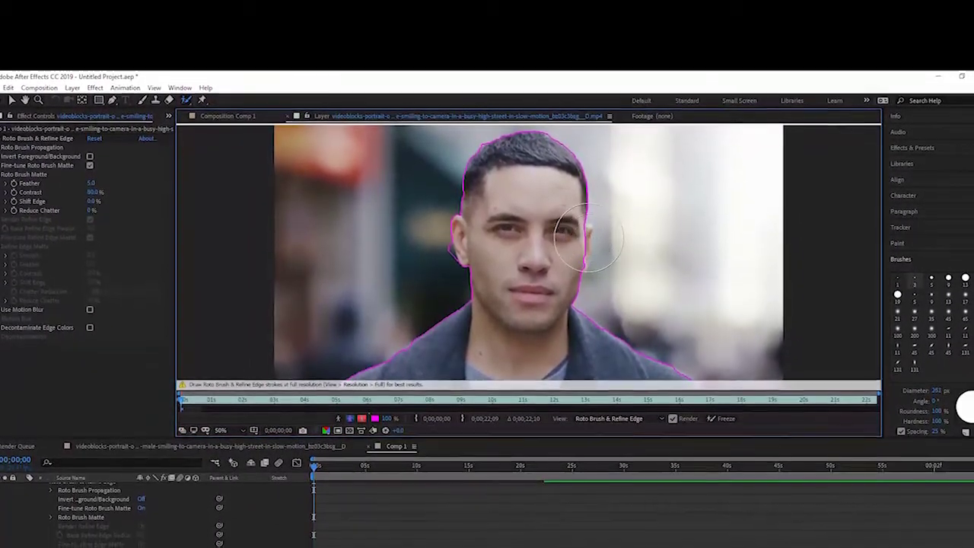
{"action": "mouse_move", "coordinate": [589, 245]}
{"action": "left_mouse_down"}
{"action": "mouse_move", "coordinate": [609, 246]}
{"action": "mouse_move", "coordinate": [584, 252]}
{"action": "left_mouse_up"}
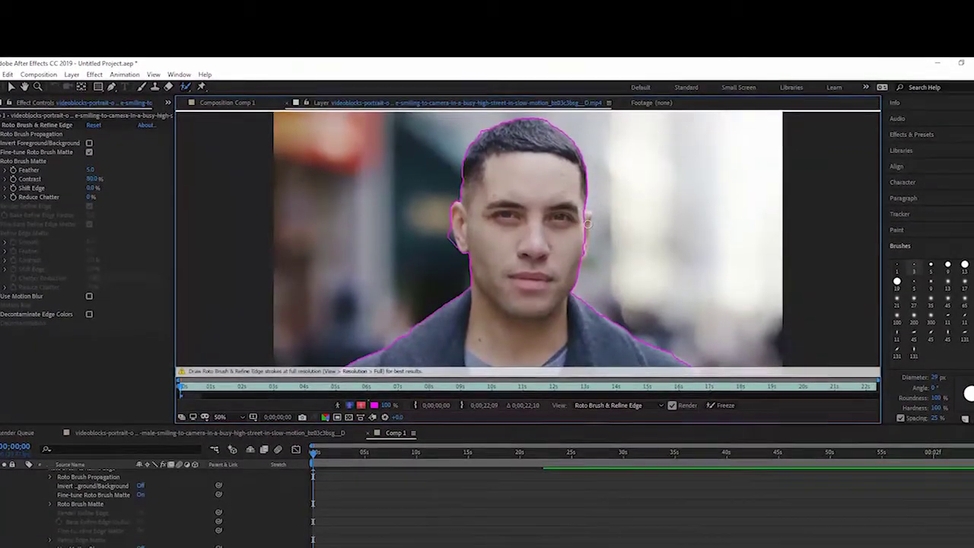
{"action": "left_click_drag", "start_coordinate": [585, 215], "coordinate": [584, 241]}
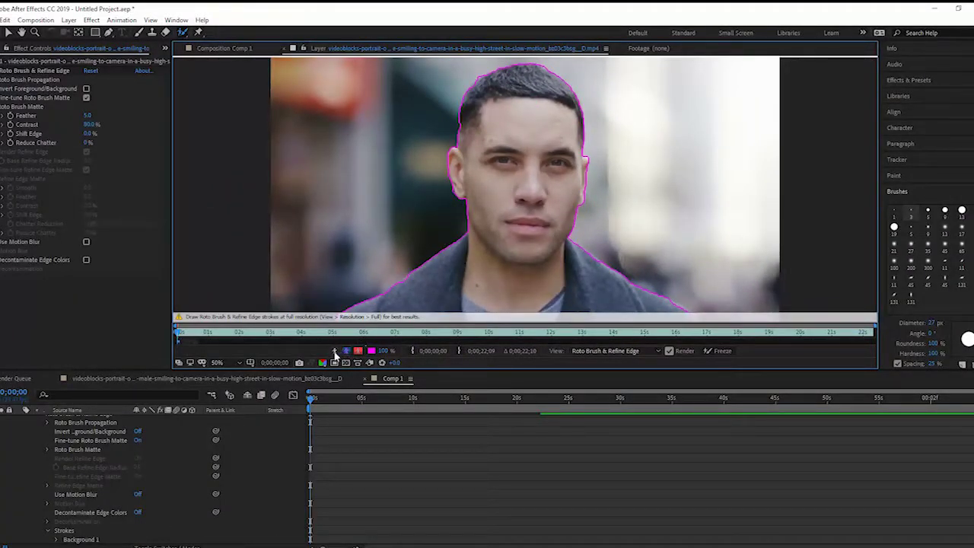
{"action": "left_click", "coordinate": [335, 352]}
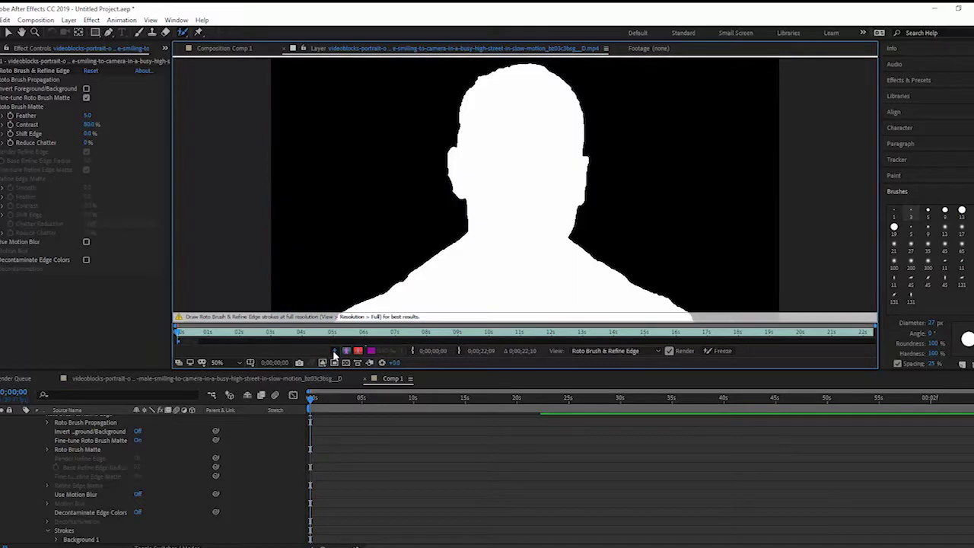
{"action": "left_click", "coordinate": [344, 351]}
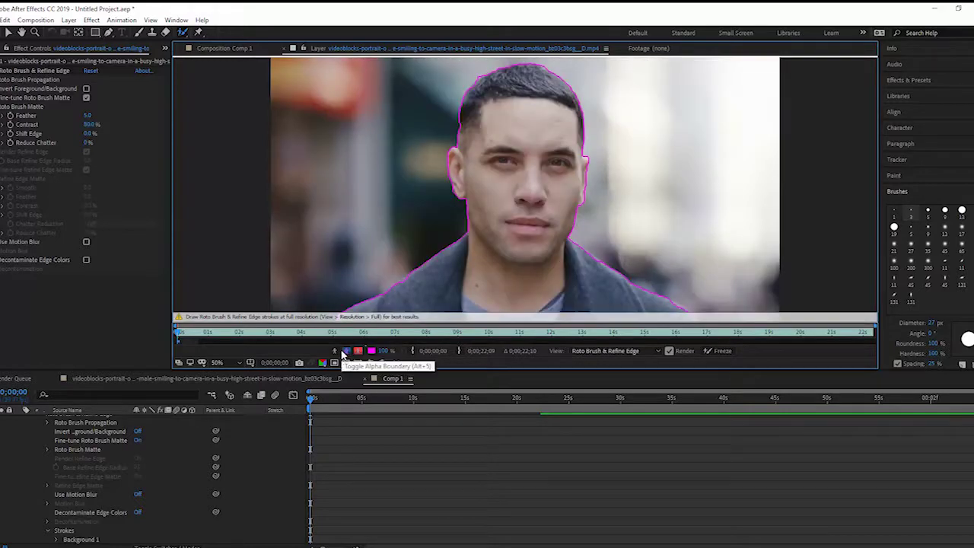
{"action": "left_click", "coordinate": [357, 351]}
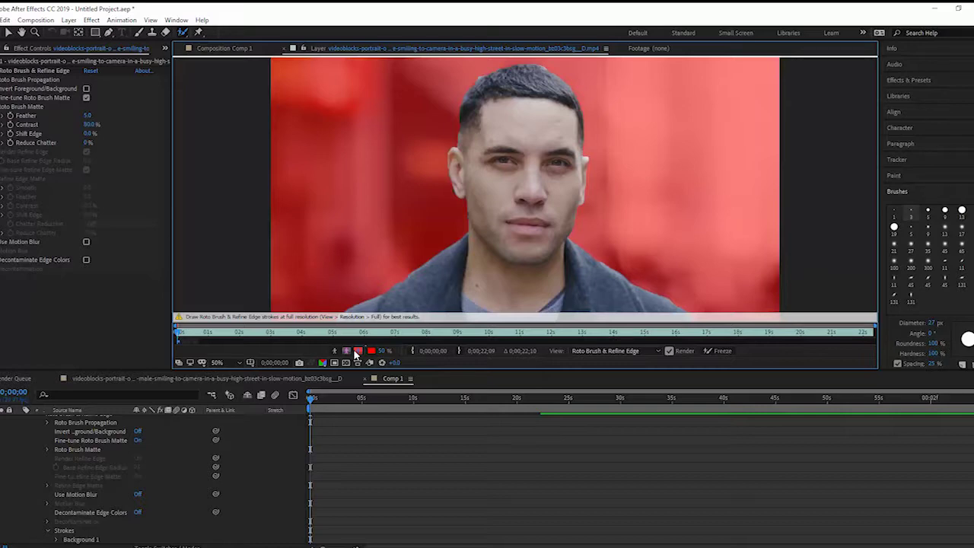
{"action": "left_click", "coordinate": [346, 351]}
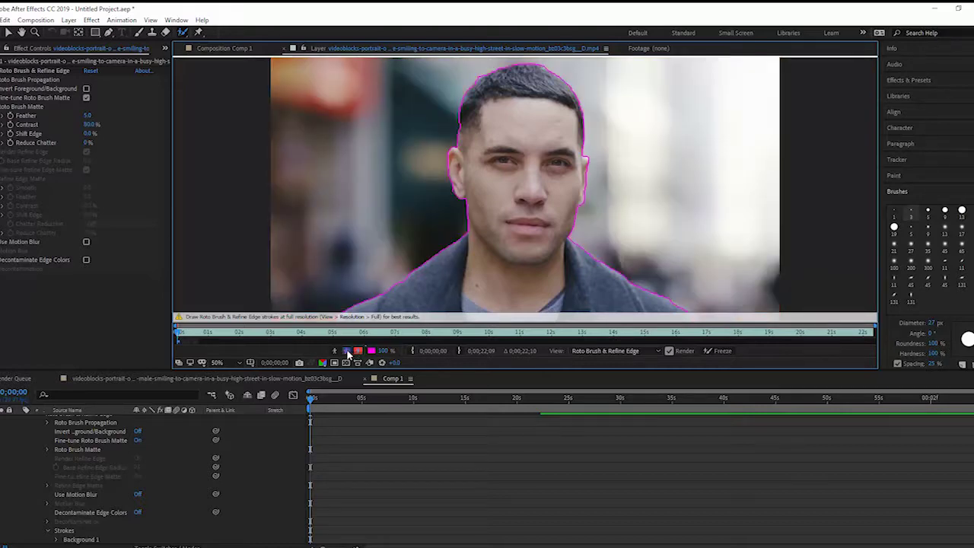
{"action": "left_click", "coordinate": [357, 351]}
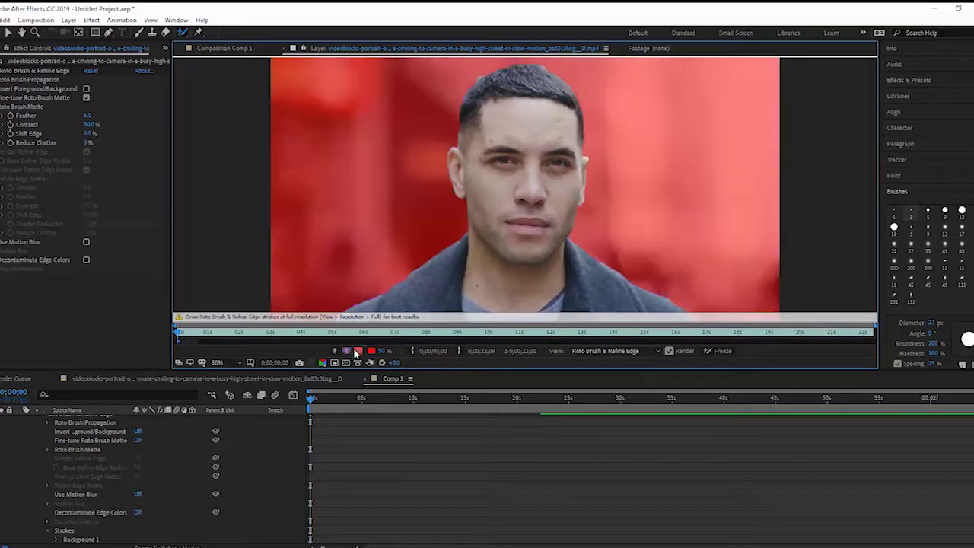
{"action": "mouse_move", "coordinate": [373, 350]}
{"action": "left_mouse_down"}
{"action": "mouse_move", "coordinate": [407, 351]}
{"action": "mouse_move", "coordinate": [370, 350]}
{"action": "left_mouse_up"}
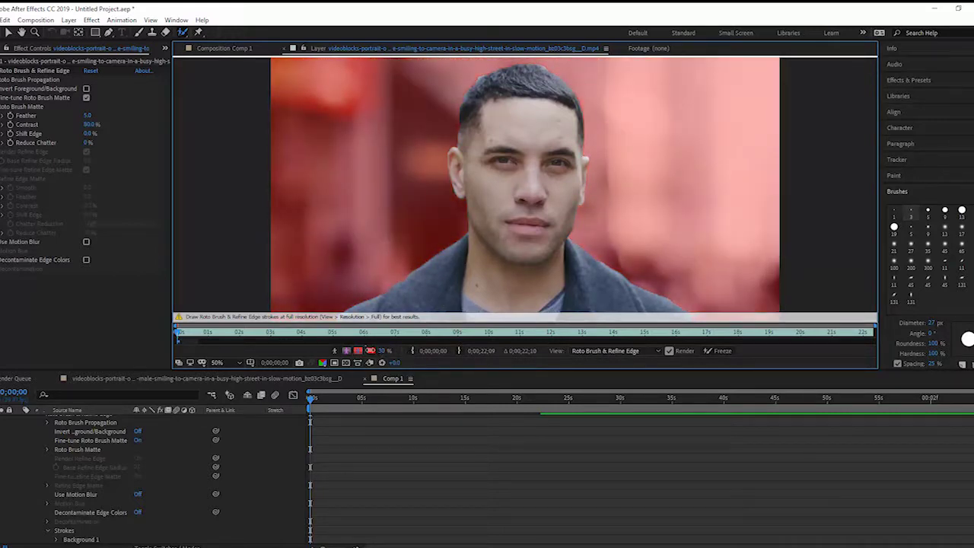
{"action": "left_click", "coordinate": [346, 350]}
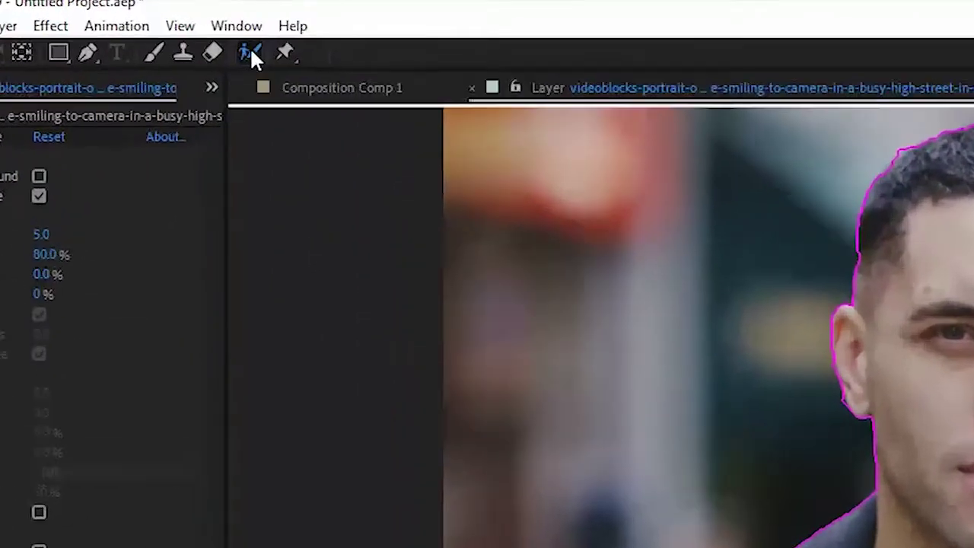
- Pick the Refine Edge Tool and frame the man's head and hair at 100% zoom
{"action": "left_click", "coordinate": [183, 34]}
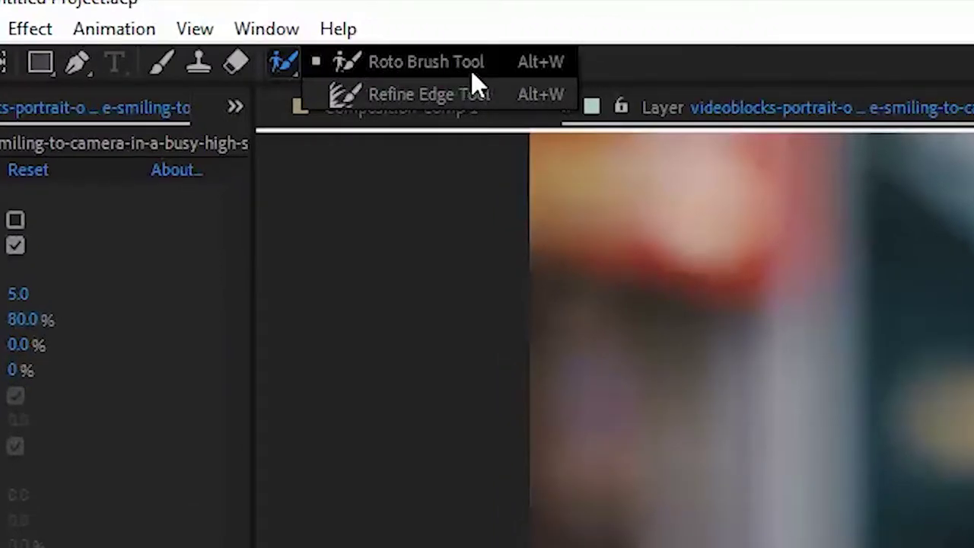
{"action": "left_click", "coordinate": [471, 95]}
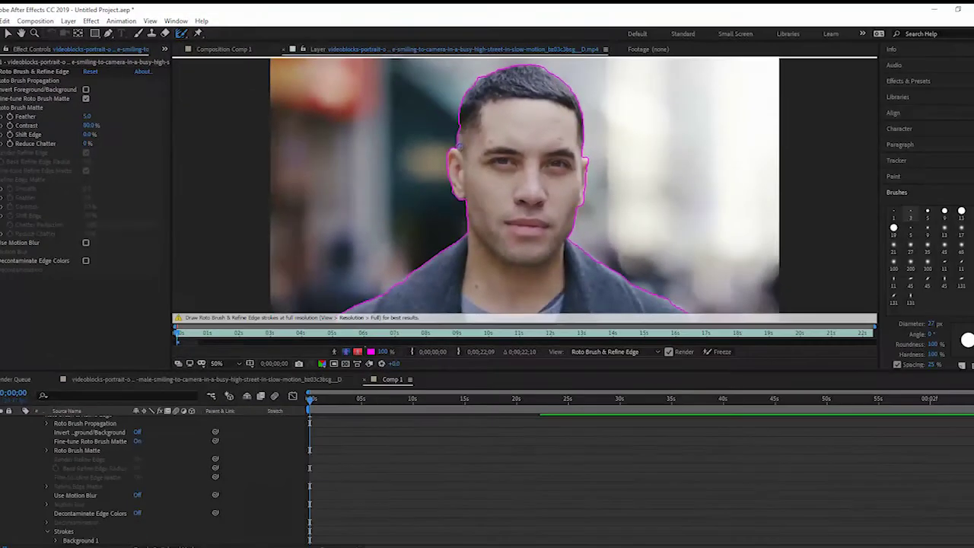
{"action": "key", "text": "period"}
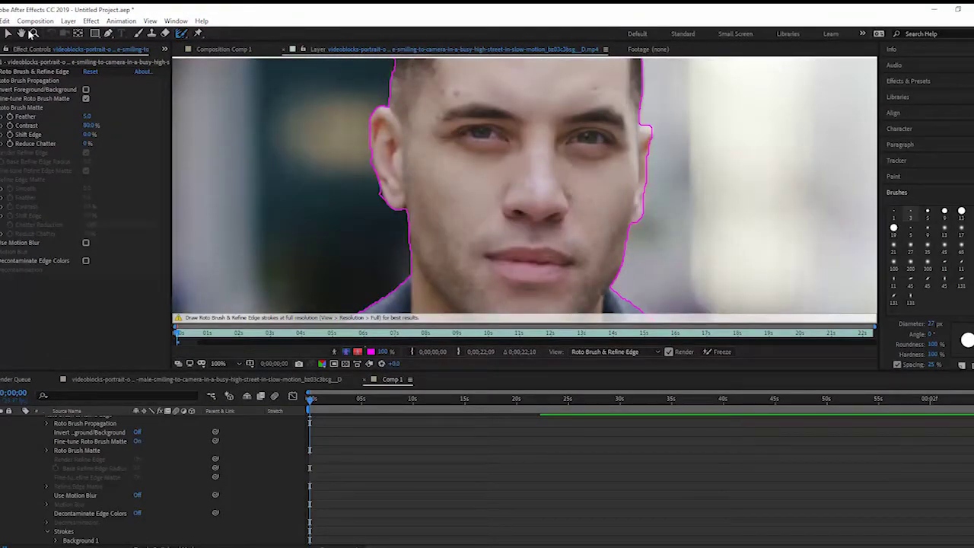
{"action": "left_click", "coordinate": [32, 33]}
{"action": "left_click_drag", "start_coordinate": [407, 127], "coordinate": [398, 251]}
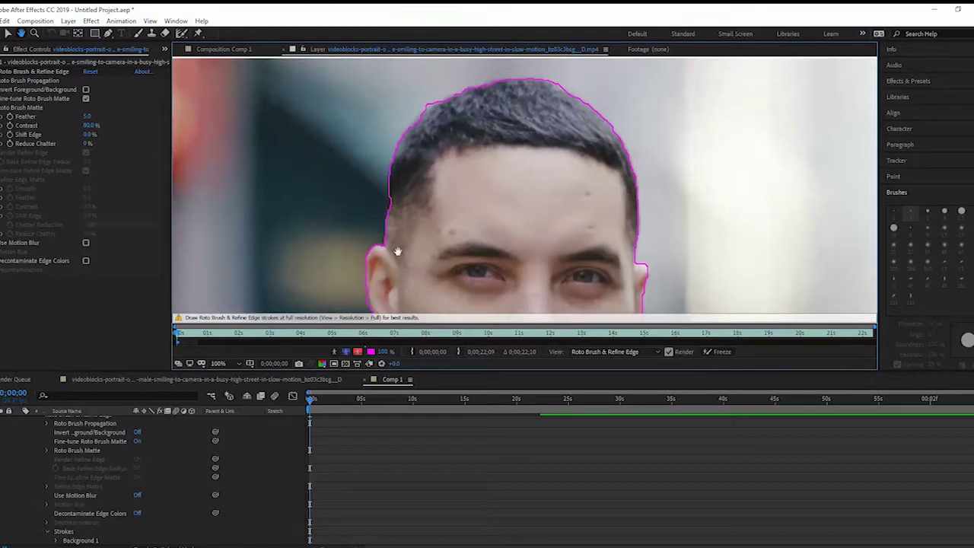
{"action": "left_click", "coordinate": [181, 34]}
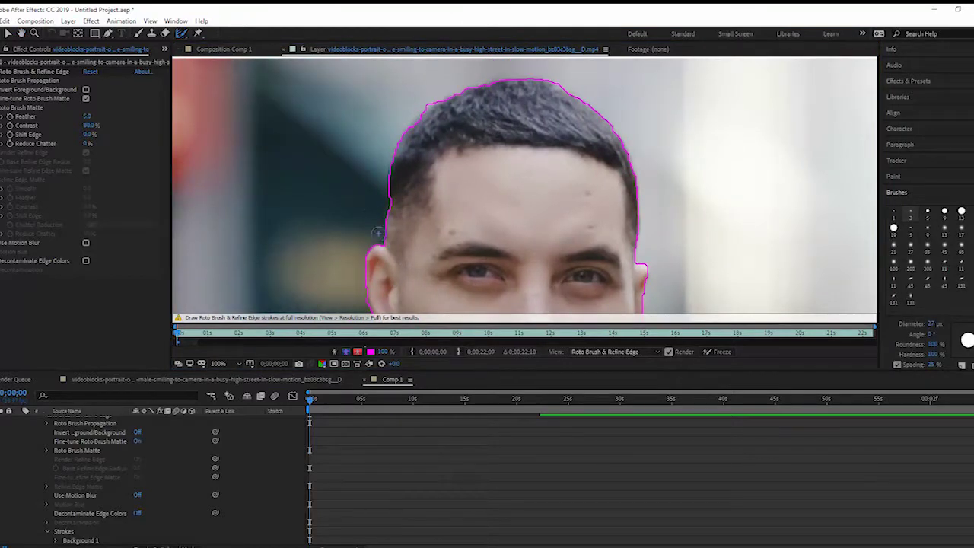
- Paint Refine Edge strokes along the hair, right shoulder and left shoulder edges
{"action": "mouse_move", "coordinate": [384, 244]}
{"action": "left_mouse_down"}
{"action": "mouse_move", "coordinate": [397, 139]}
{"action": "mouse_move", "coordinate": [461, 92]}
{"action": "mouse_move", "coordinate": [530, 76]}
{"action": "mouse_move", "coordinate": [567, 88]}
{"action": "mouse_move", "coordinate": [617, 131]}
{"action": "mouse_move", "coordinate": [637, 187]}
{"action": "mouse_move", "coordinate": [643, 266]}
{"action": "left_mouse_up"}
{"action": "key", "text": "comma"}
{"action": "key", "text": "comma"}
{"action": "key", "text": "comma"}
{"action": "key", "text": "comma"}
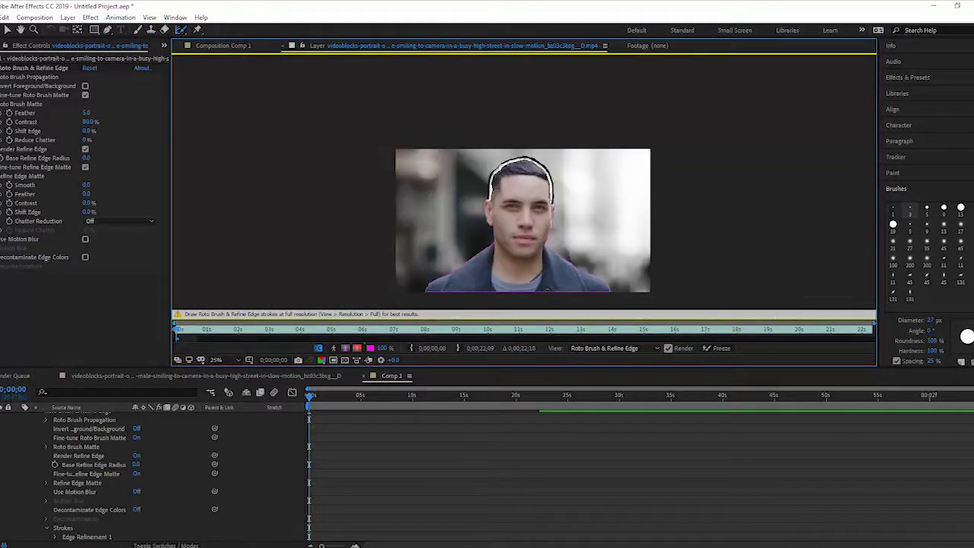
{"action": "key", "text": "period"}
{"action": "key", "text": "period"}
{"action": "key", "text": "period"}
{"action": "key", "text": "period"}
{"action": "scroll", "coordinate": [524, 180], "scroll_direction": "down", "scroll_amount": 5}
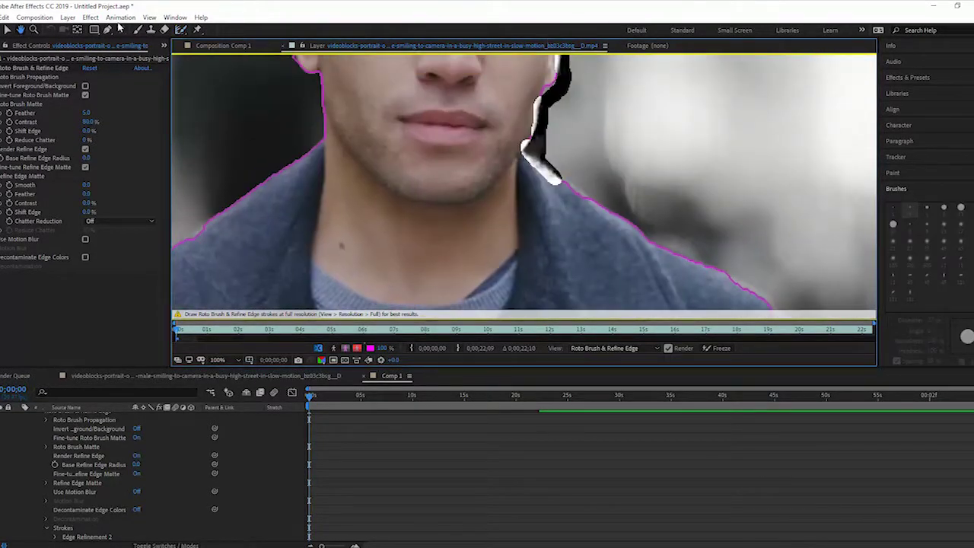
{"action": "left_click_drag", "start_coordinate": [561, 180], "coordinate": [750, 289]}
{"action": "key", "text": "comma"}
{"action": "key", "text": "comma"}
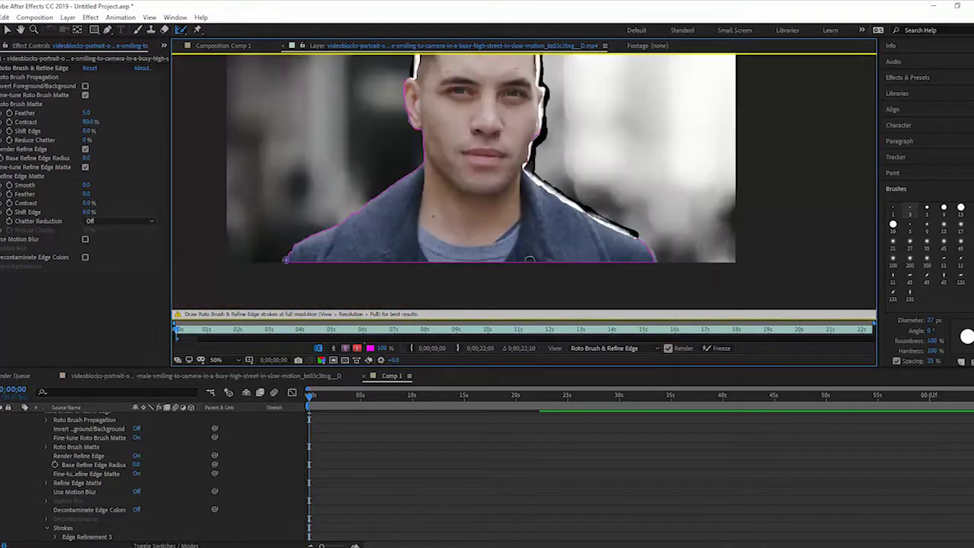
{"action": "mouse_move", "coordinate": [285, 259]}
{"action": "left_mouse_down"}
{"action": "mouse_move", "coordinate": [300, 240]}
{"action": "mouse_move", "coordinate": [420, 166]}
{"action": "mouse_move", "coordinate": [398, 84]}
{"action": "left_mouse_up"}
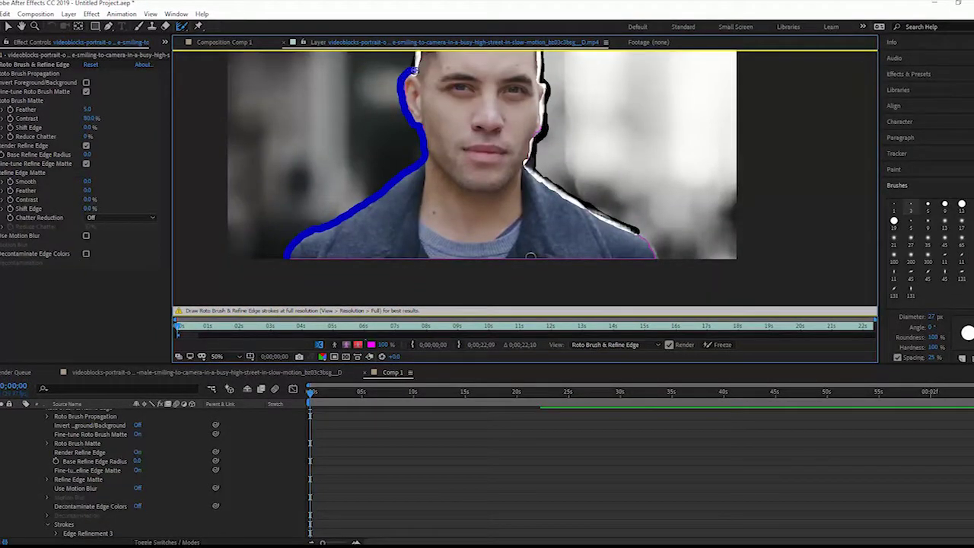
{"action": "left_click_drag", "start_coordinate": [414, 70], "coordinate": [413, 71]}
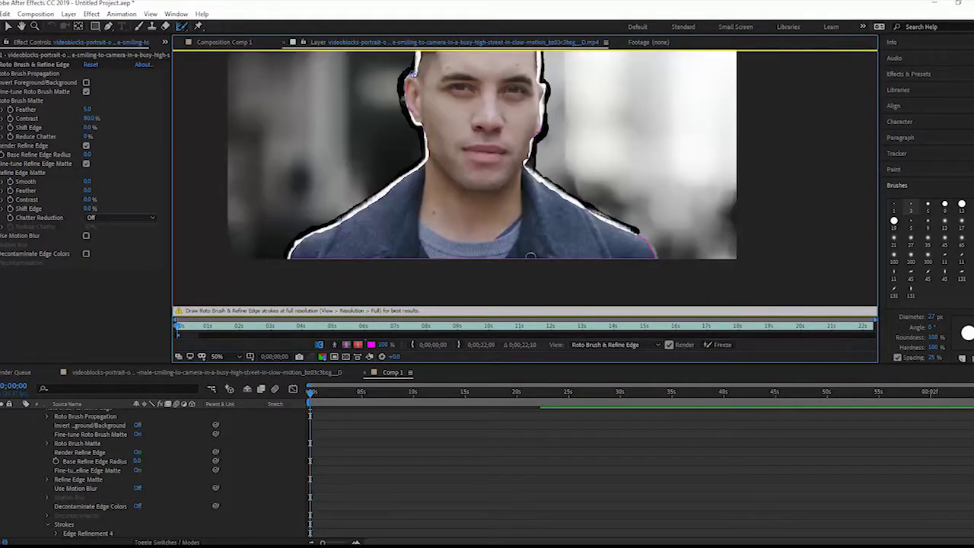
- Set the Refine Edge matte Smooth to 5.7 and Feather to 16.6
{"action": "left_click", "coordinate": [86, 193]}
{"action": "left_click_drag", "start_coordinate": [91, 186], "coordinate": [88, 187]}
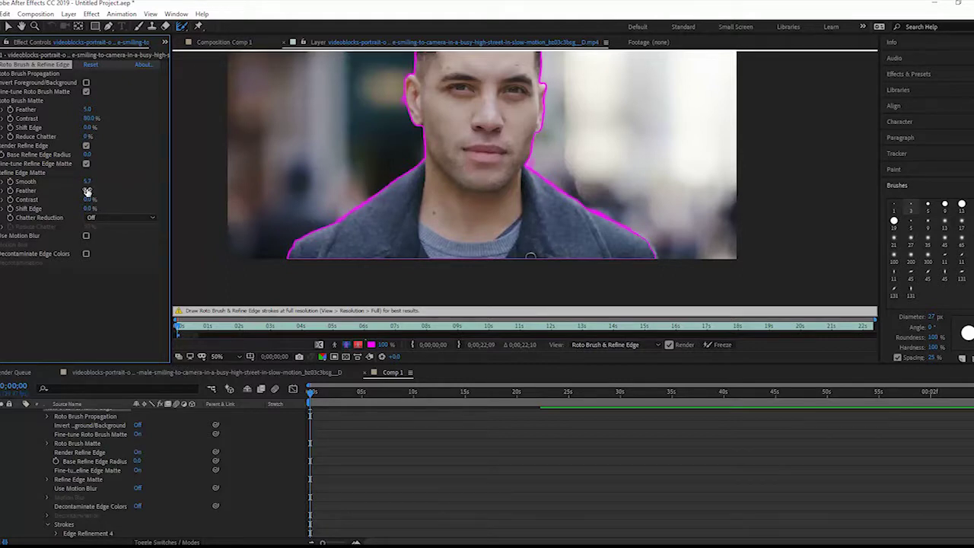
{"action": "left_click_drag", "start_coordinate": [88, 190], "coordinate": [106, 193]}
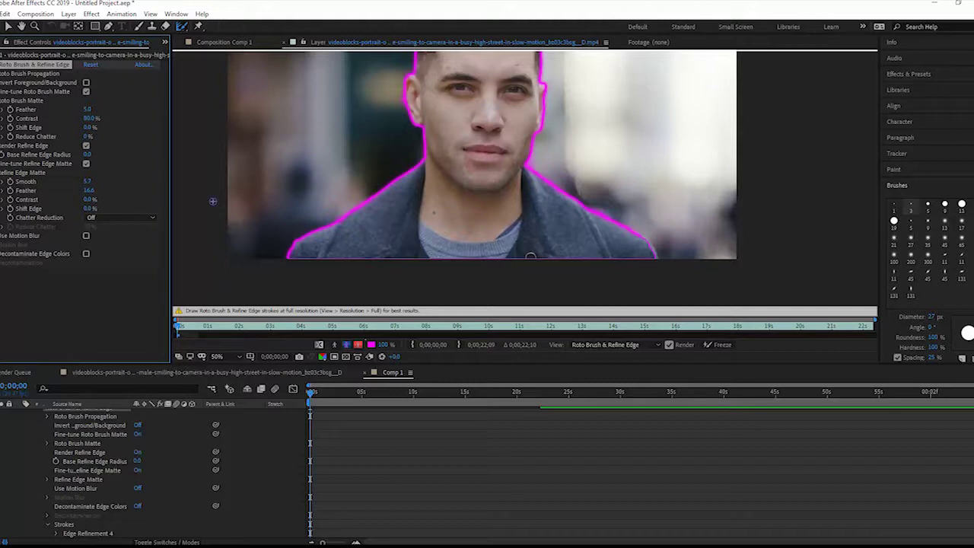
{"action": "key", "text": "h"}
{"action": "scroll", "coordinate": [473, 176], "scroll_direction": "down", "scroll_amount": 2}
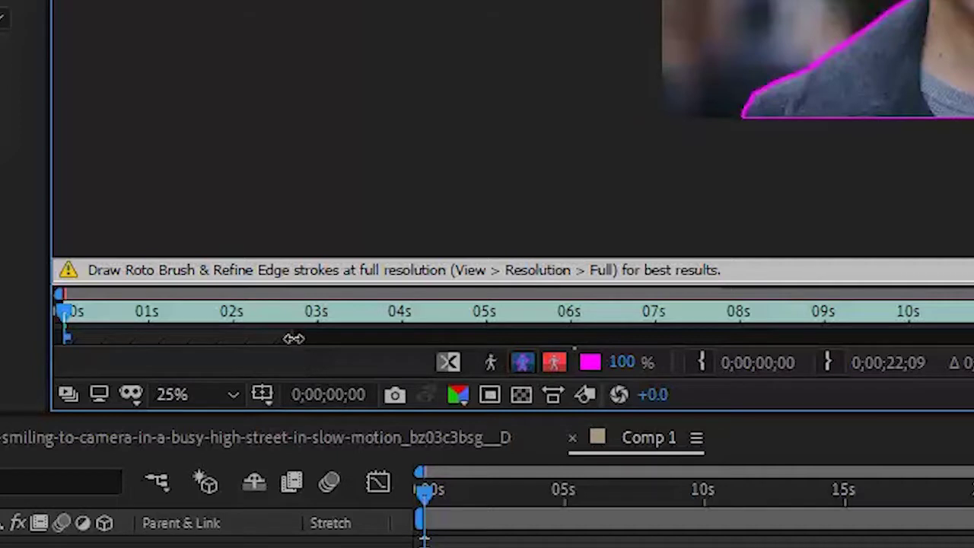
- Extend the Roto Brush span to about 08s and propagate the matte one frame forward
{"action": "left_click_drag", "start_coordinate": [294, 338], "coordinate": [741, 346]}
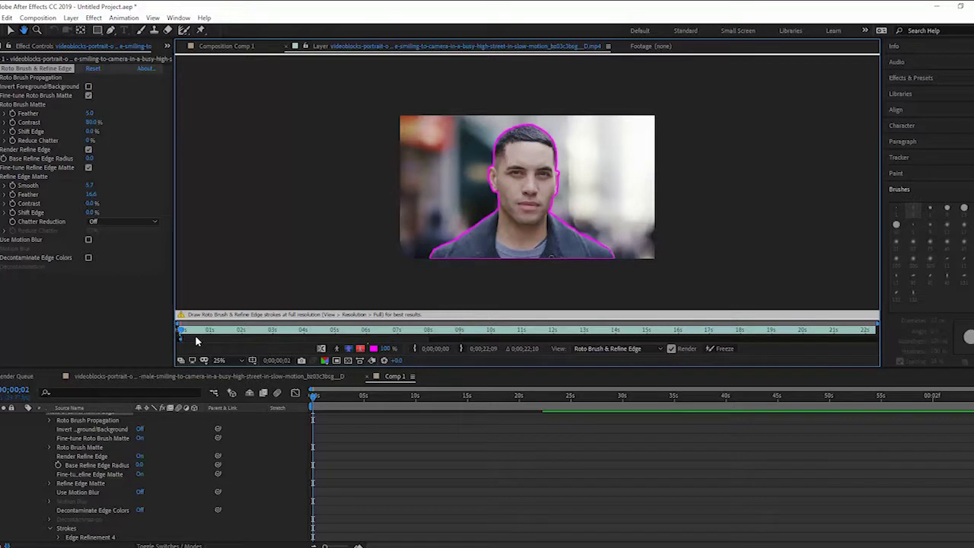
{"action": "key", "text": "Page_Down"}
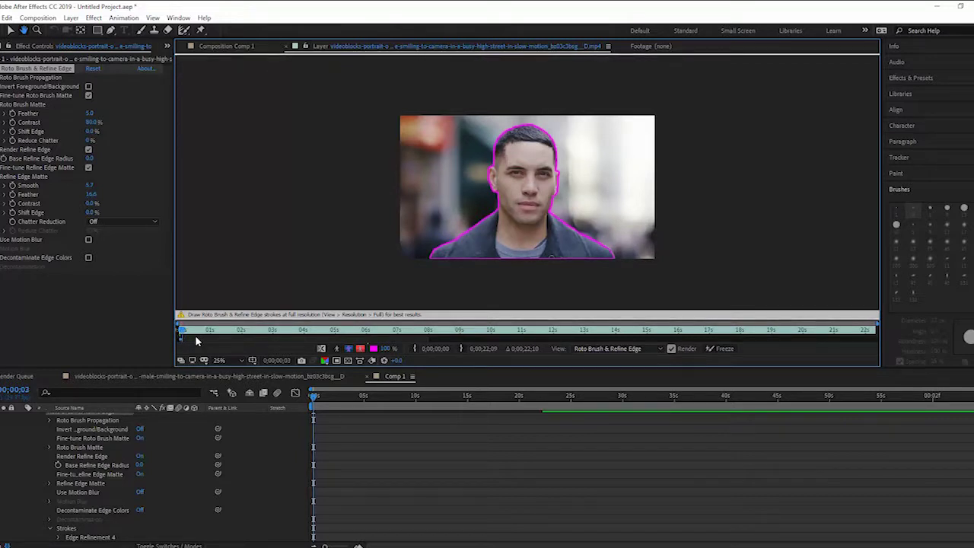
- Step frame by frame up to 0;00;07;28, checking the magenta outline around the man
{"action": "key", "text": "Page_Down"}
{"action": "key", "text": "Page_Down"}
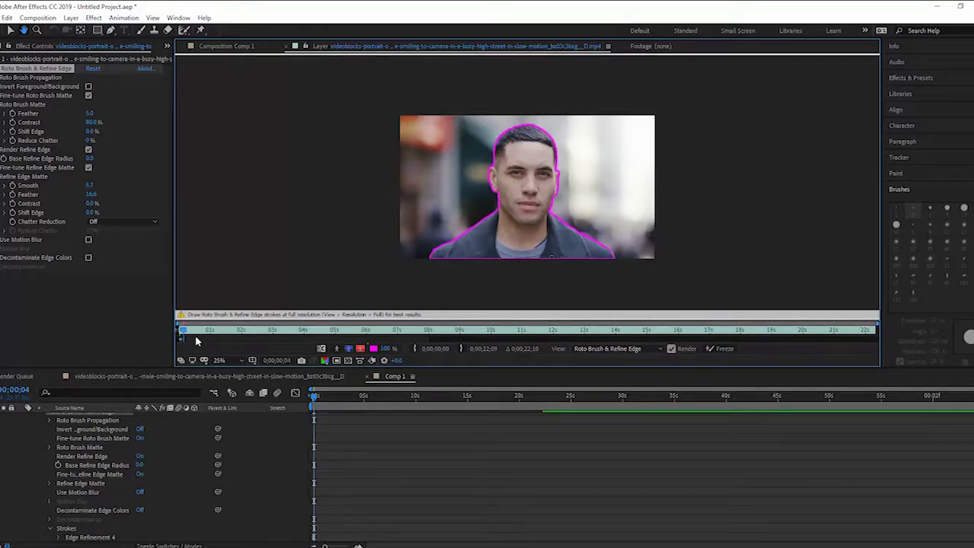
{"action": "key", "text": "Page_Down"}
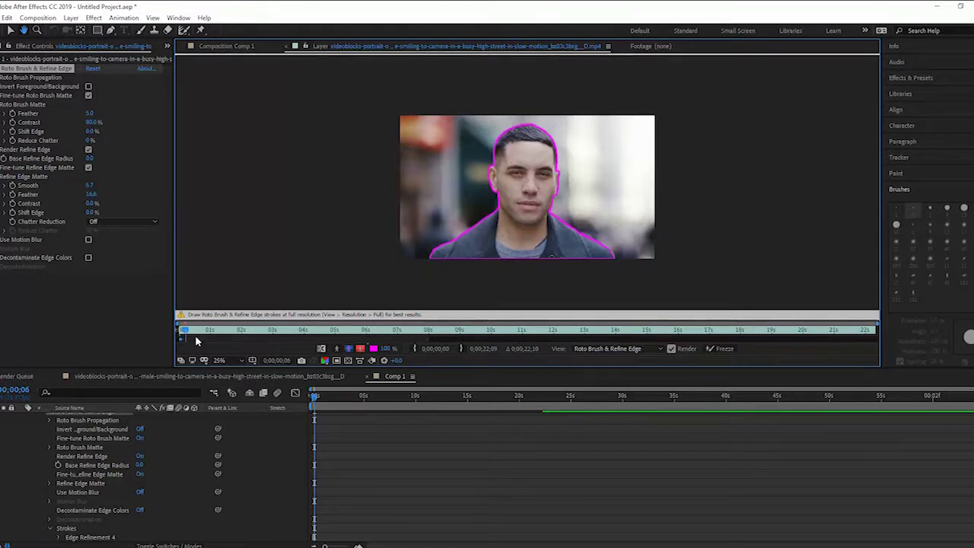
{"action": "key", "text": "Page_Down"}
{"action": "key", "text": "Page_Down"}
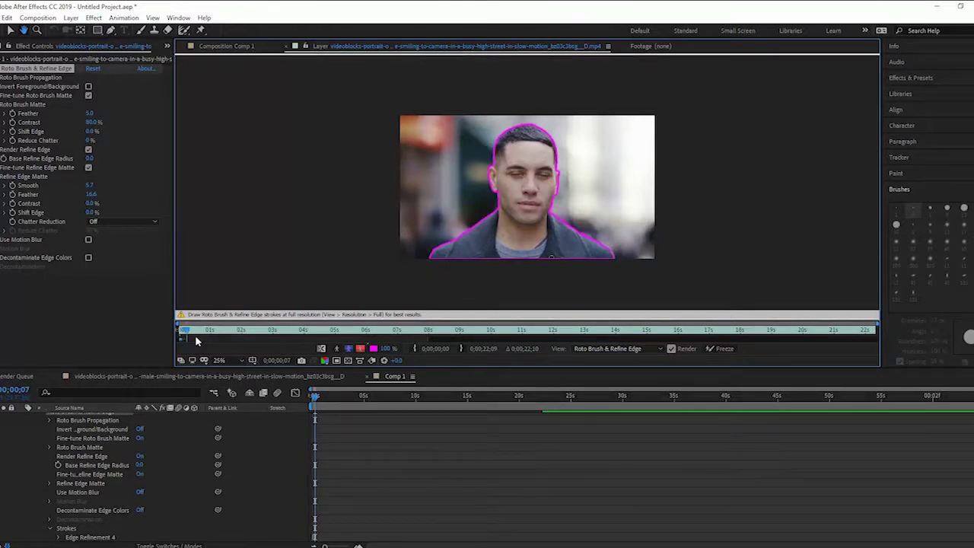
{"action": "key", "text": "Page_Down"}
{"action": "key", "text": "Page_Down"}
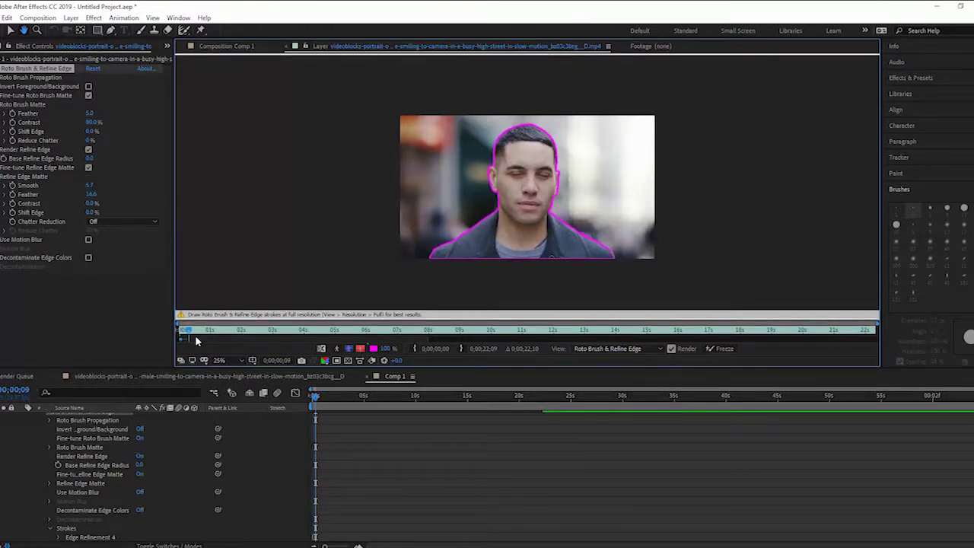
{"action": "key", "text": "Page_Down"}
{"action": "key", "text": "Page_Down"}
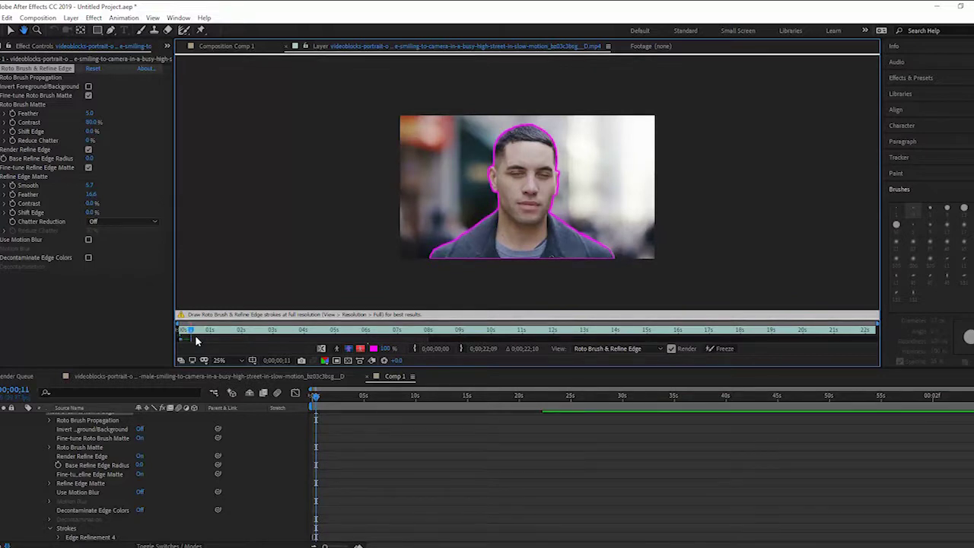
{"action": "key", "text": "Page_Down"}
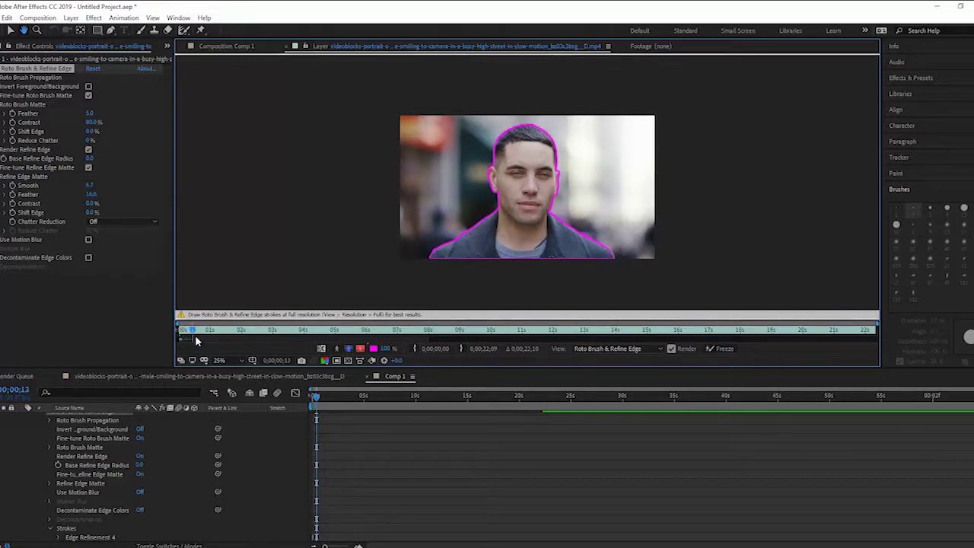
{"action": "key", "text": "Page_Down"}
{"action": "key", "text": "Page_Down"}
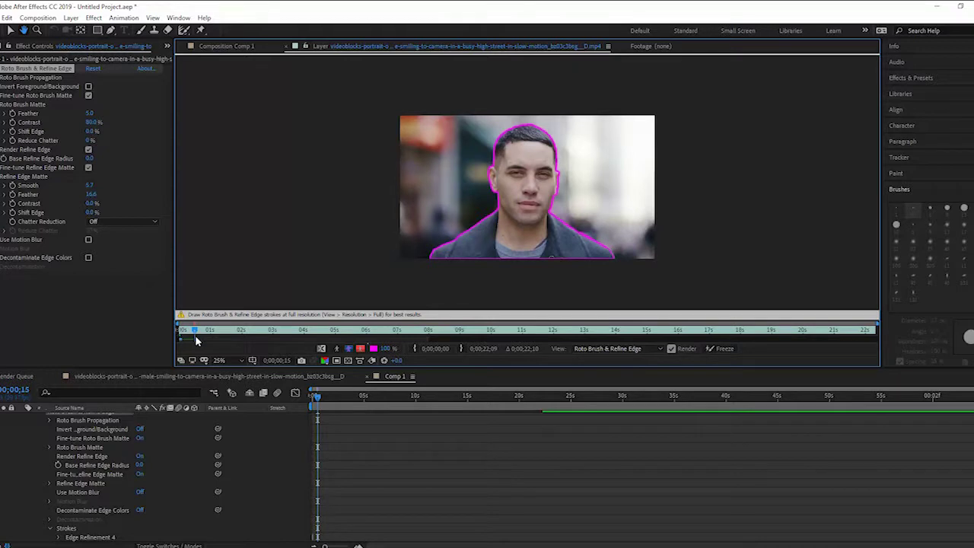
{"action": "key", "text": "Page_Down"}
{"action": "key", "text": "Page_Down"}
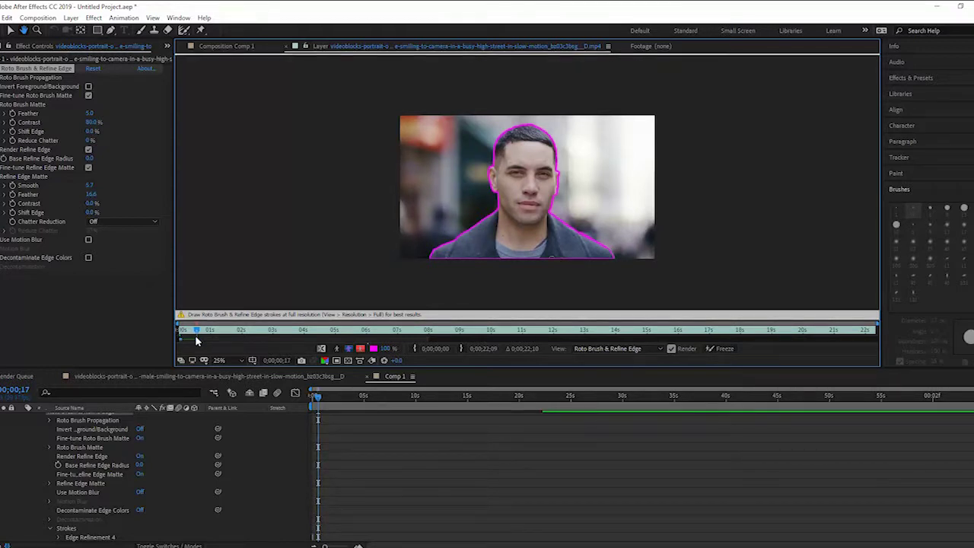
{"action": "key", "text": "Page_Down"}
{"action": "key", "text": "Page_Down"}
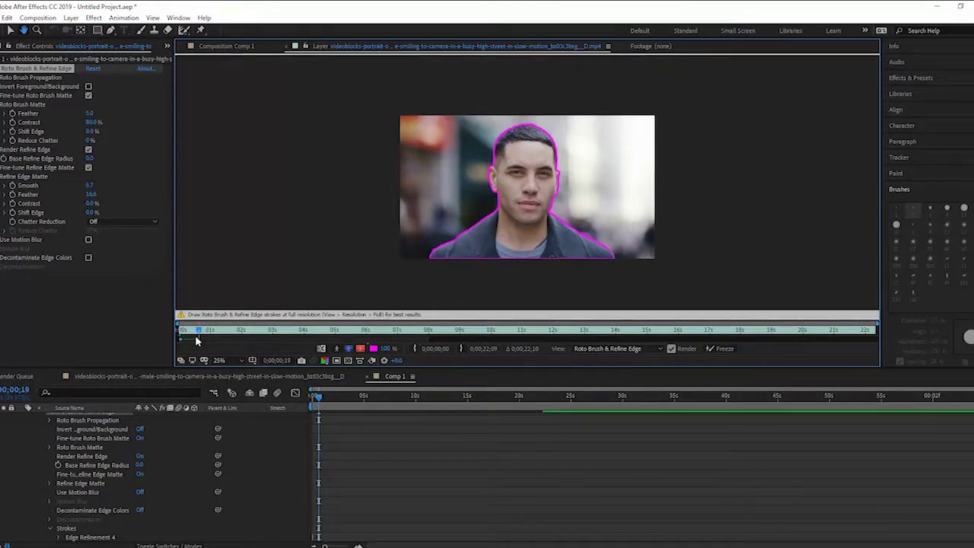
{"action": "key", "text": "Page_Down"}
{"action": "key", "text": "Page_Down"}
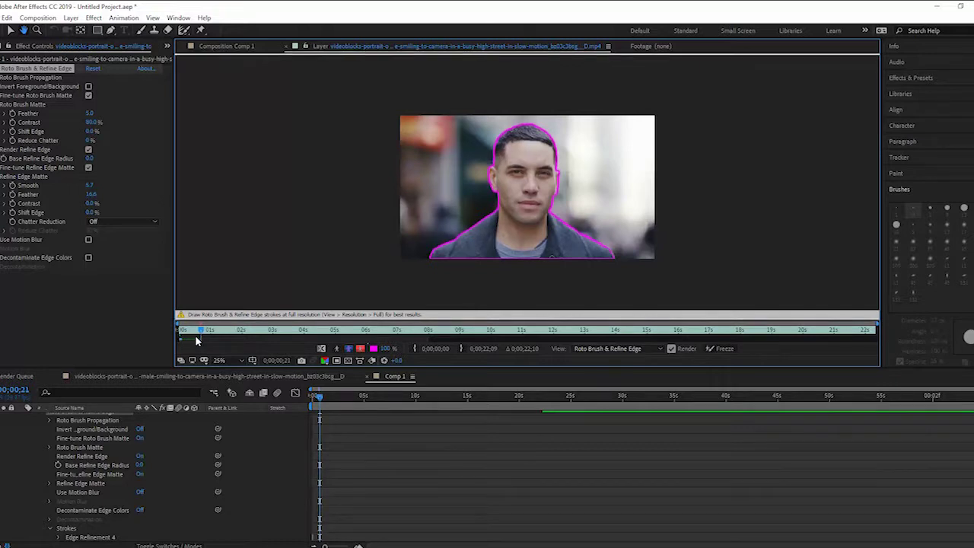
{"action": "key", "text": "Page_Down"}
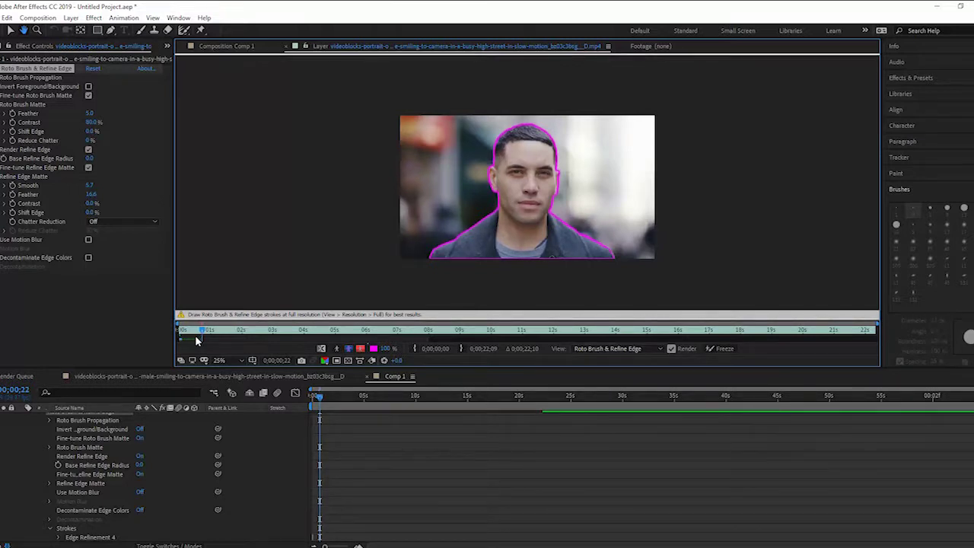
{"action": "key", "text": "Page_Down"}
{"action": "key", "text": "Page_Down"}
{"action": "key", "text": "Page_Down"}
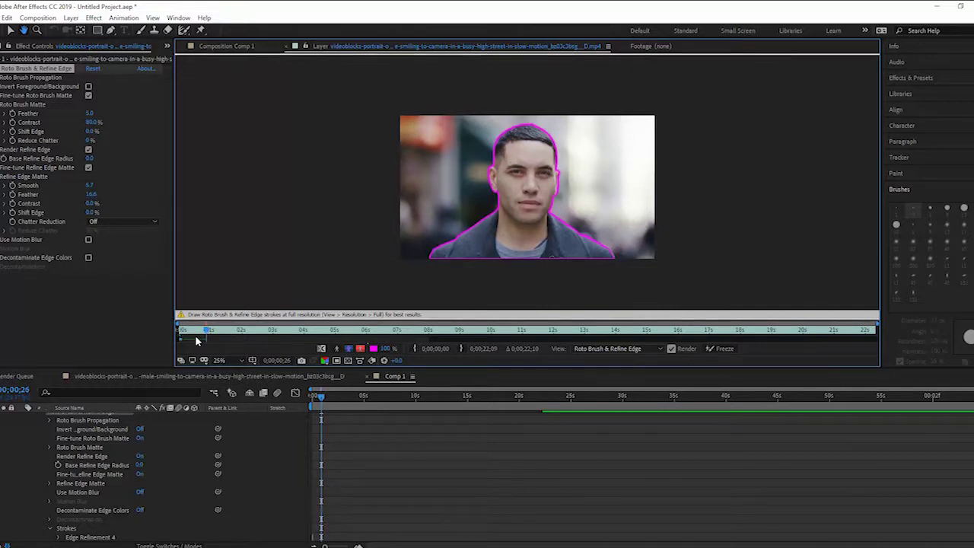
{"action": "key", "text": "Page_Down"}
{"action": "key", "text": "Page_Down"}
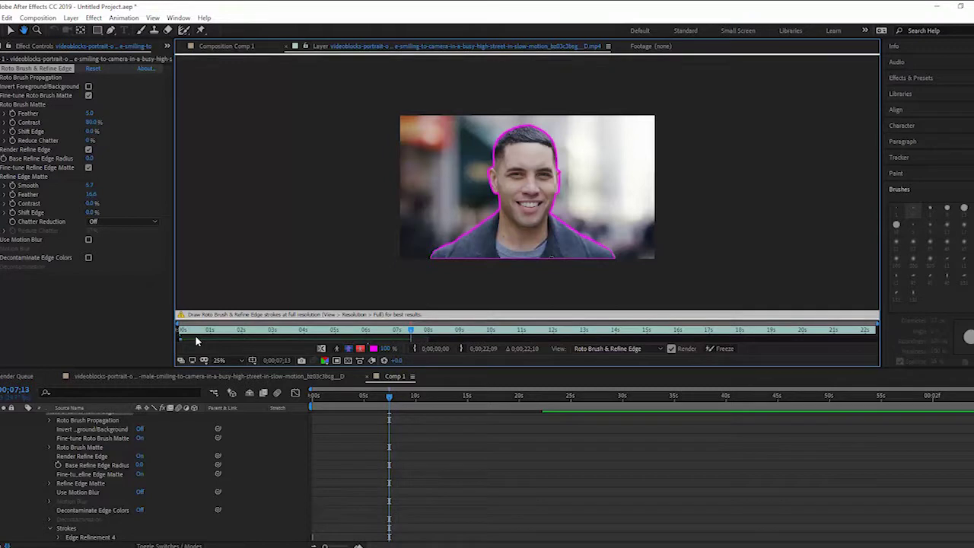
{"action": "key", "text": "Page_Down"}
{"action": "key", "text": "Page_Down"}
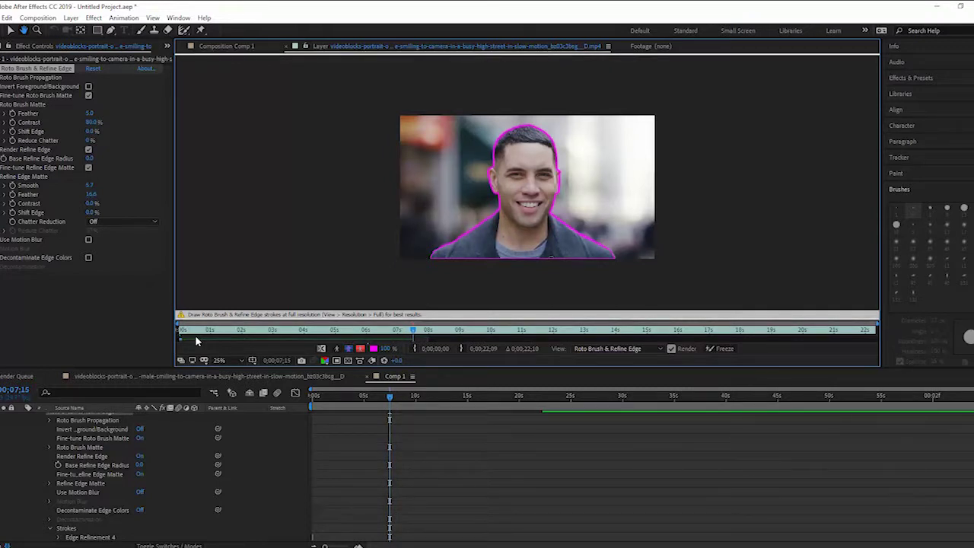
{"action": "key", "text": "Page_Down"}
{"action": "key", "text": "Page_Down"}
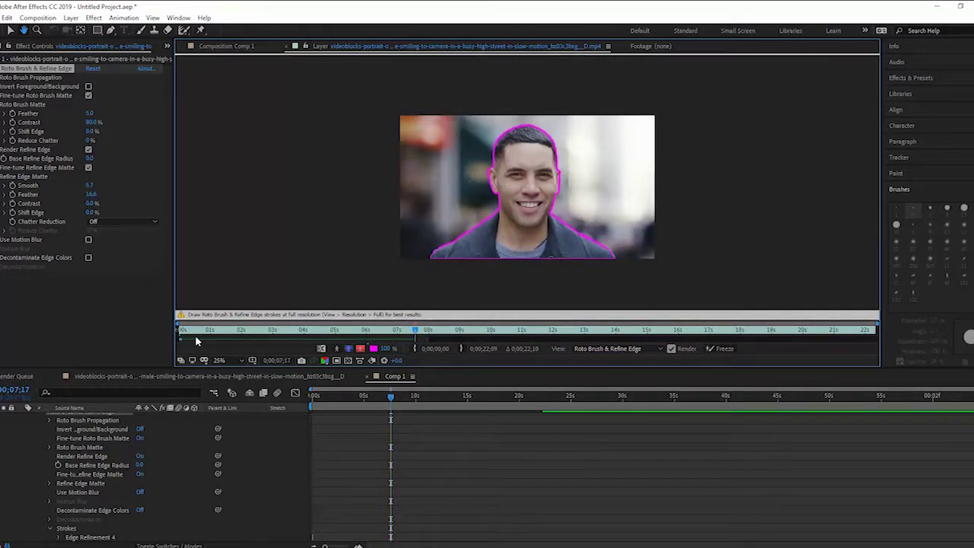
{"action": "key", "text": "Page_Down"}
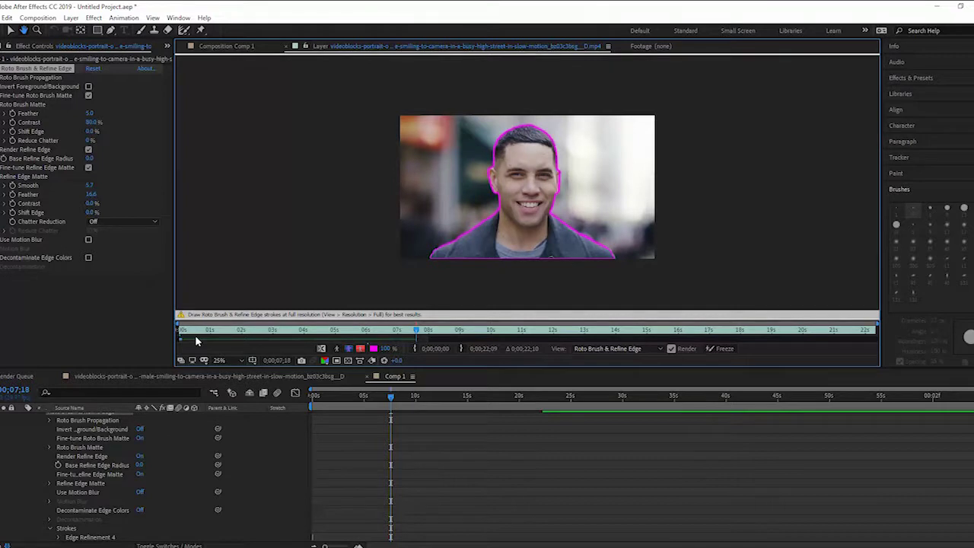
{"action": "key", "text": "Page_Down"}
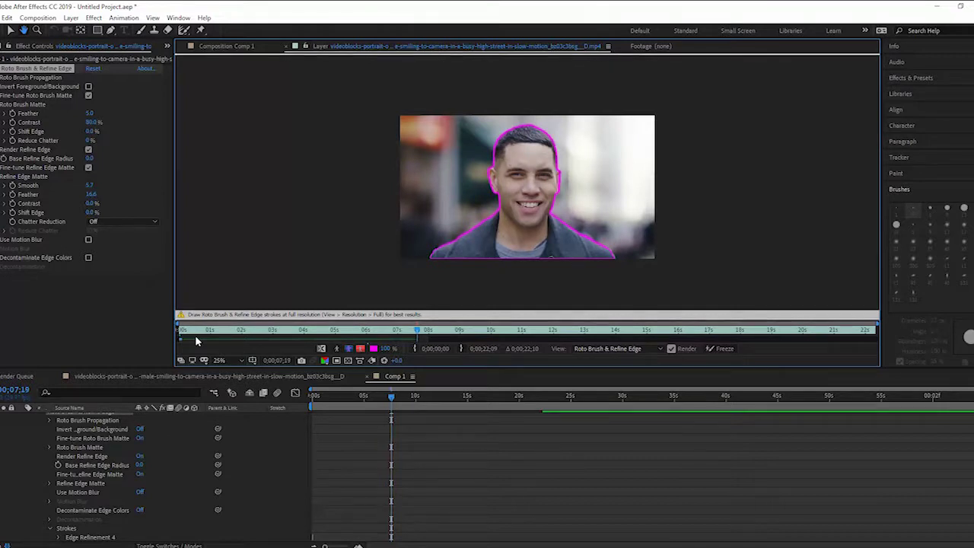
{"action": "key", "text": "Page_Down"}
{"action": "key", "text": "Page_Down"}
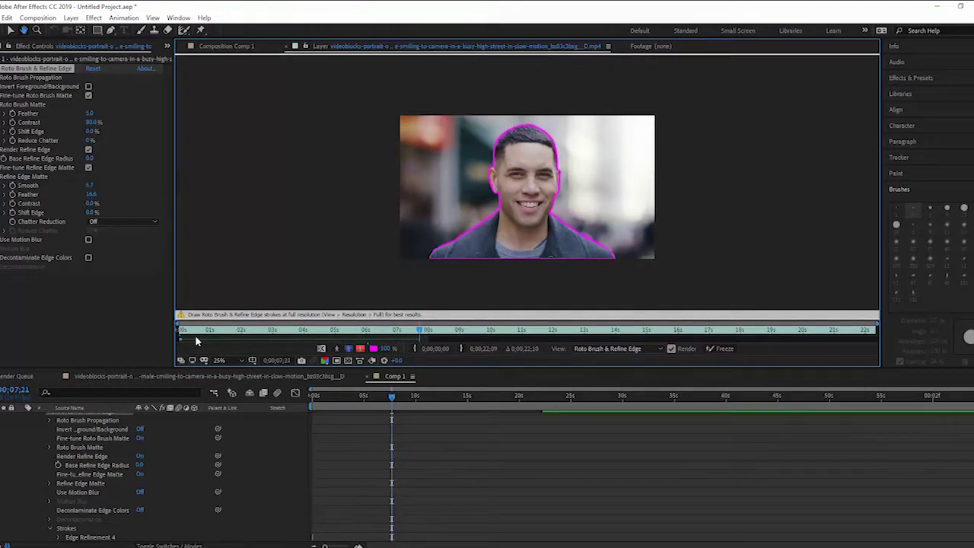
{"action": "key", "text": "Page_Down"}
{"action": "key", "text": "Page_Down"}
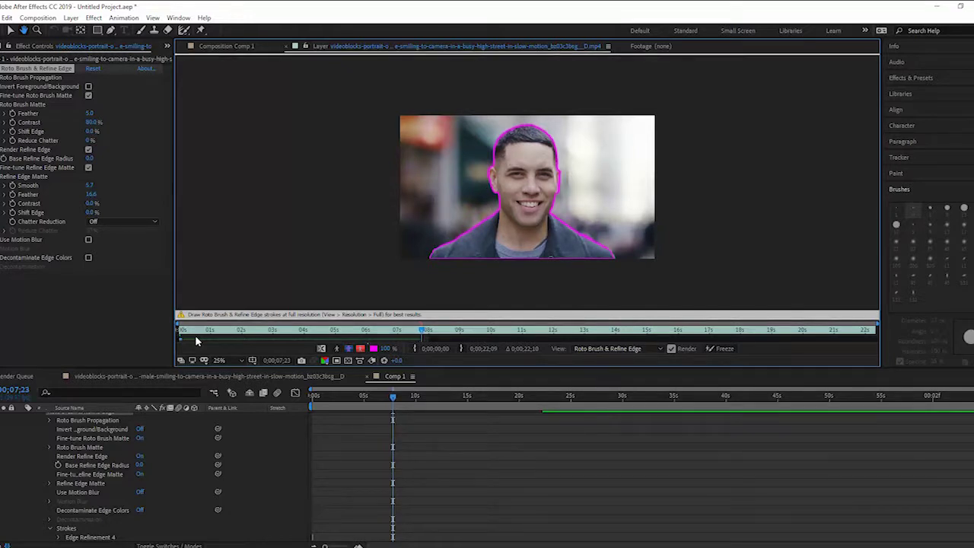
{"action": "key", "text": "Page_Down"}
{"action": "key", "text": "Page_Down"}
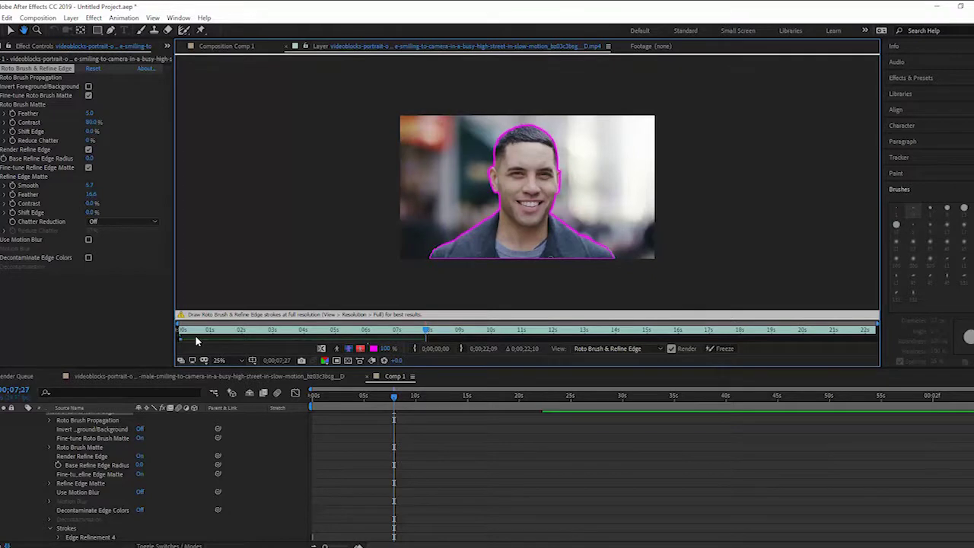
{"action": "key", "text": "Page_Down"}
{"action": "key", "text": "Page_Down"}
{"action": "key", "text": "Page_Down"}
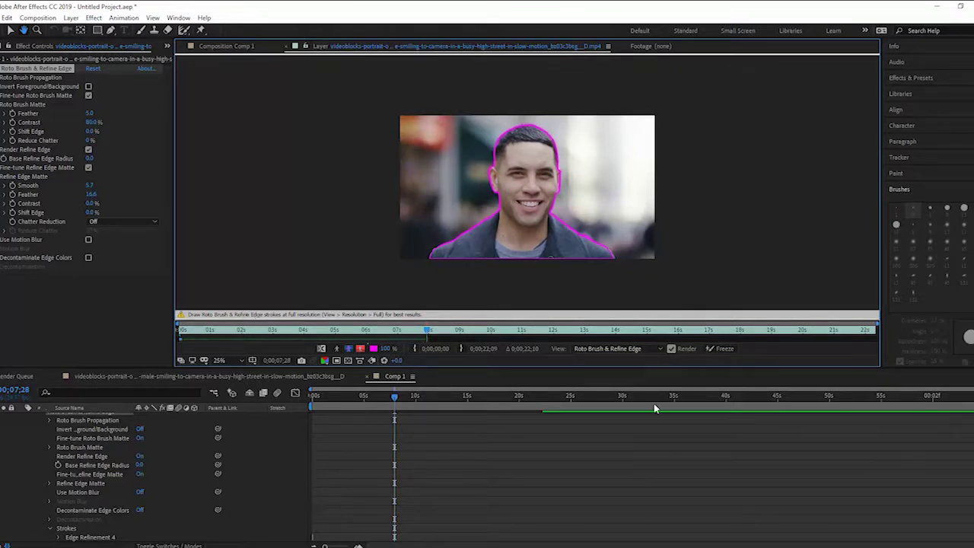
- Freeze the Roto Brush segmentation and return to the Comp 1 viewer
{"action": "left_click", "coordinate": [718, 351]}
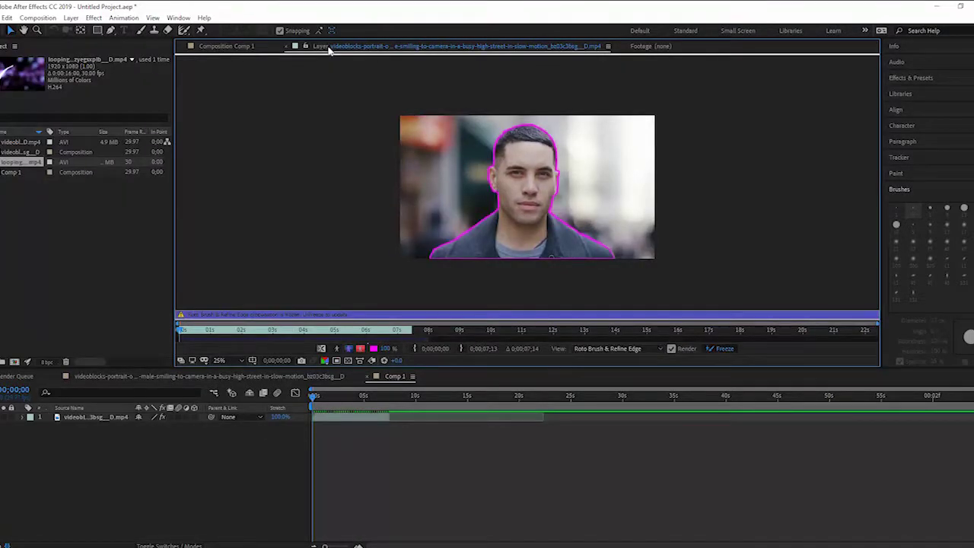
{"action": "left_click", "coordinate": [249, 47]}
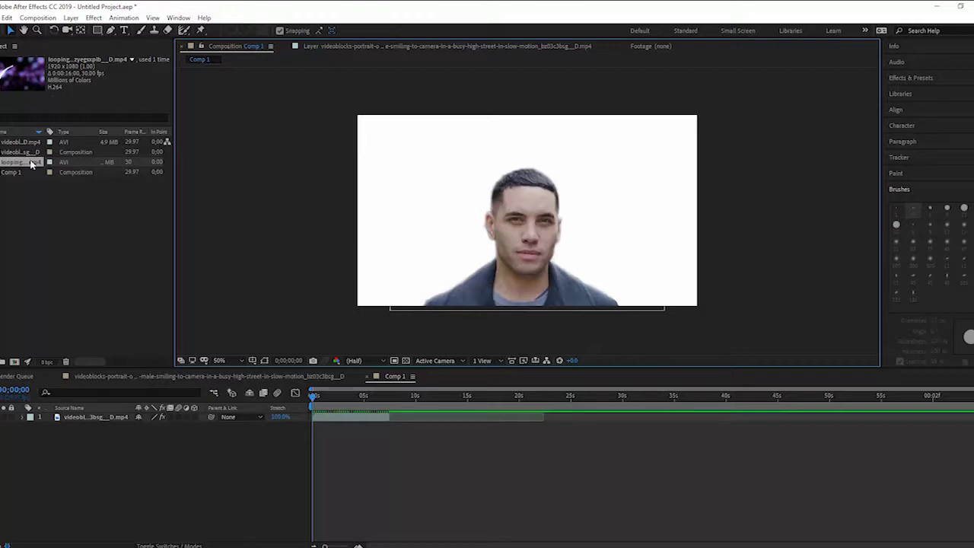
- Drag the looping purple particle clip into the timeline beneath the man's layer
{"action": "left_click_drag", "start_coordinate": [33, 163], "coordinate": [55, 426]}
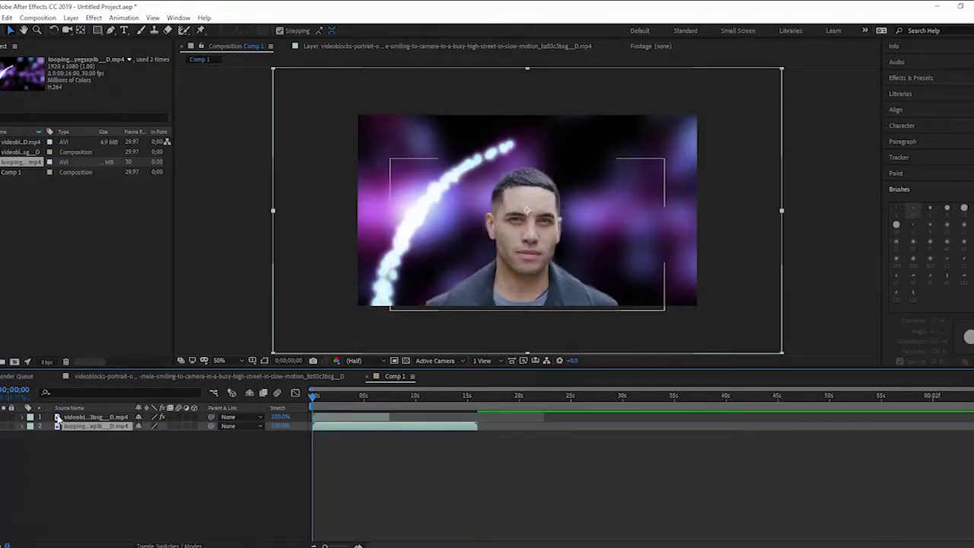
- Play a preview of the cut-out man over the purple particle background, then stop it
{"action": "left_click", "coordinate": [57, 417]}
{"action": "left_click_drag", "start_coordinate": [388, 396], "coordinate": [236, 414]}
{"action": "key", "text": "space"}
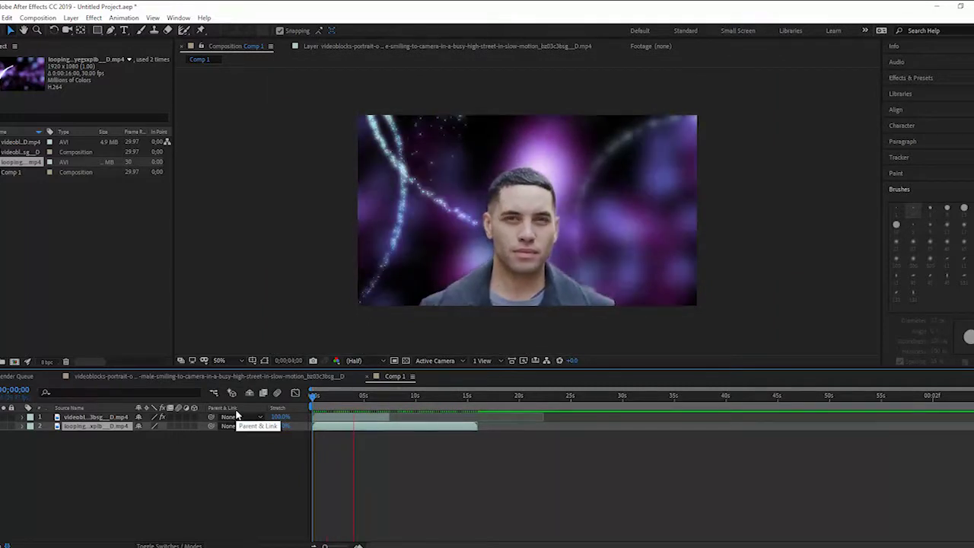
{"action": "key", "text": "space"}
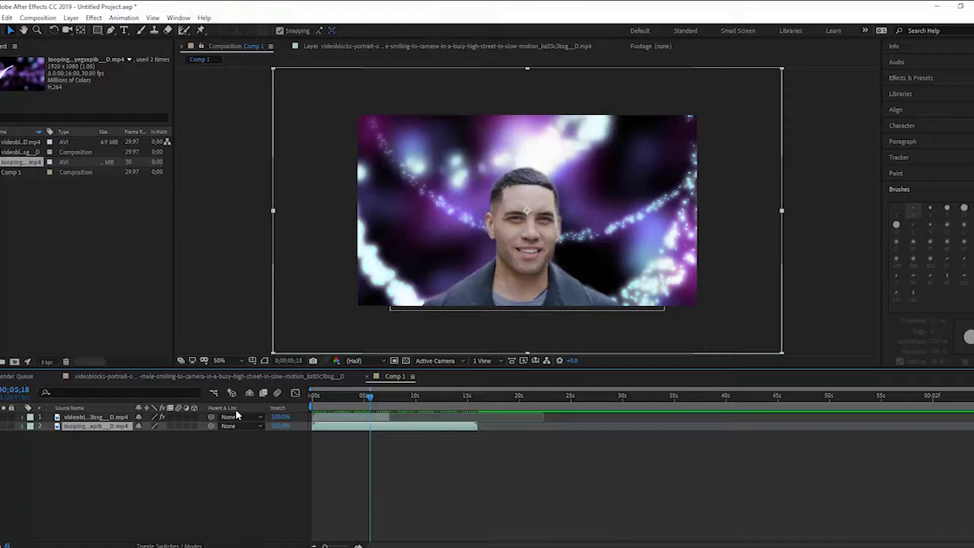
- Make the man's layer 3D, scale it to 51.3%, set Z position to -466, and return to 0
{"action": "left_click", "coordinate": [24, 417]}
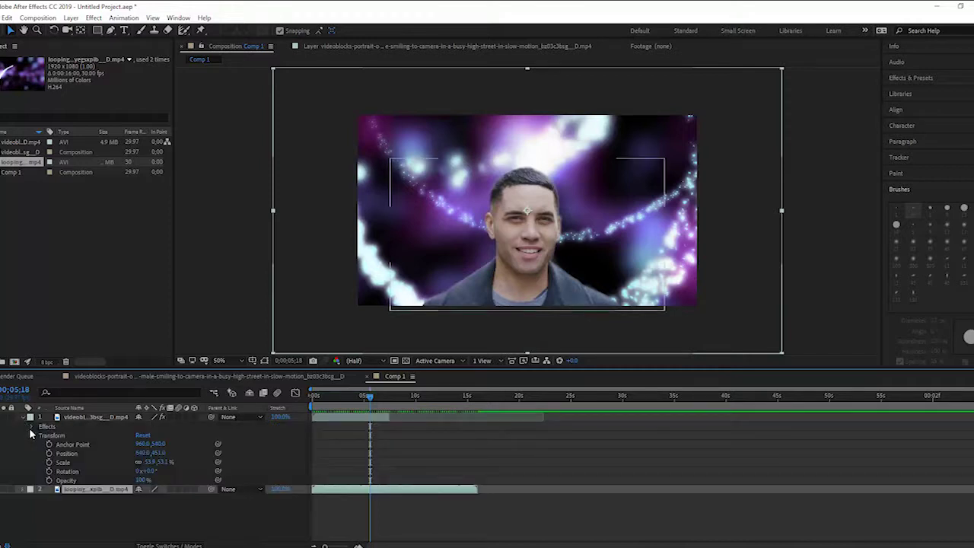
{"action": "mouse_move", "coordinate": [156, 462]}
{"action": "left_mouse_down"}
{"action": "mouse_move", "coordinate": [216, 462]}
{"action": "mouse_move", "coordinate": [167, 471]}
{"action": "left_mouse_up"}
{"action": "left_click", "coordinate": [159, 461]}
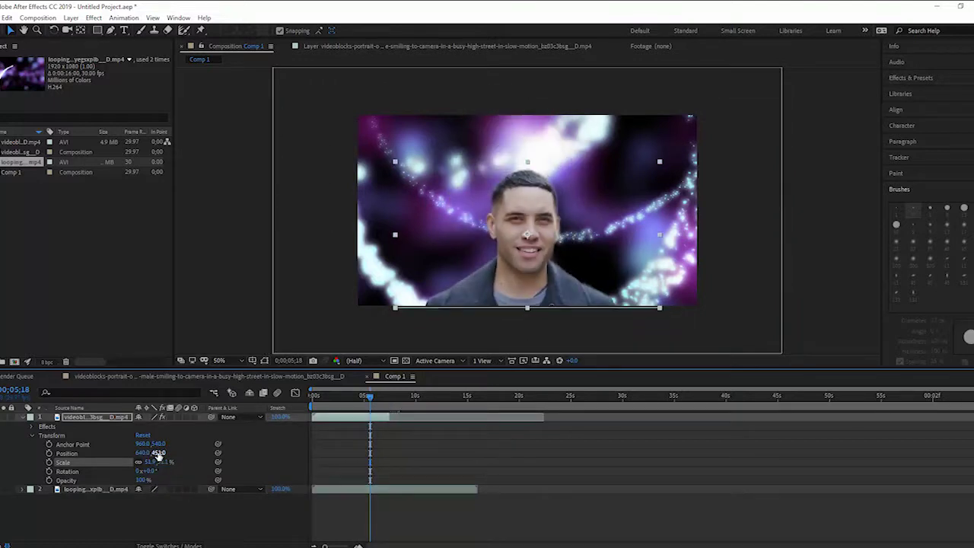
{"action": "left_click", "coordinate": [191, 417]}
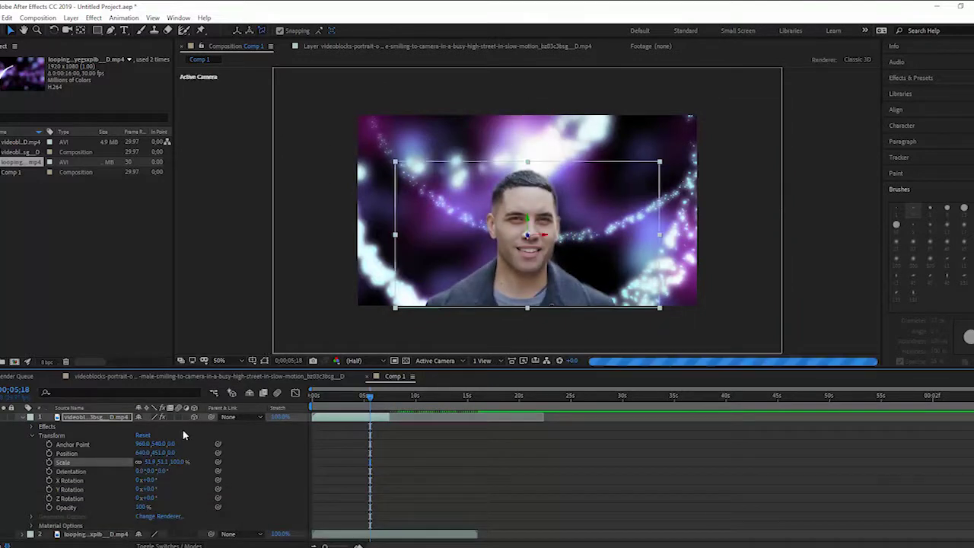
{"action": "left_click_drag", "start_coordinate": [170, 455], "coordinate": [121, 455]}
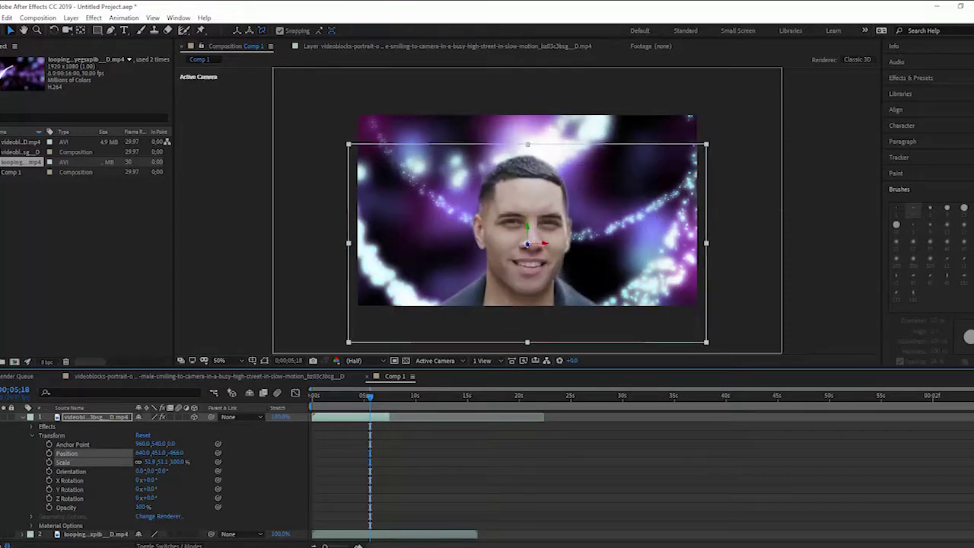
{"action": "left_click_drag", "start_coordinate": [369, 398], "coordinate": [272, 423]}
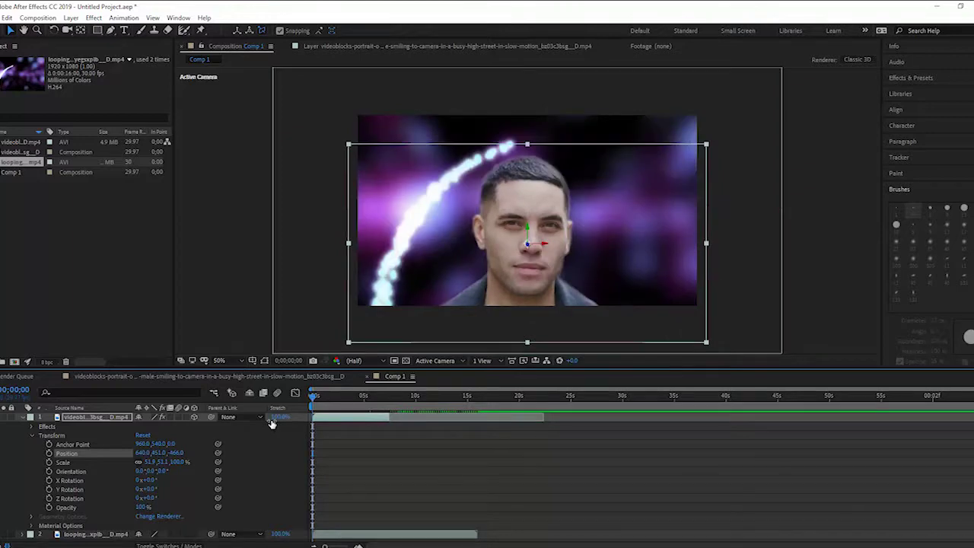